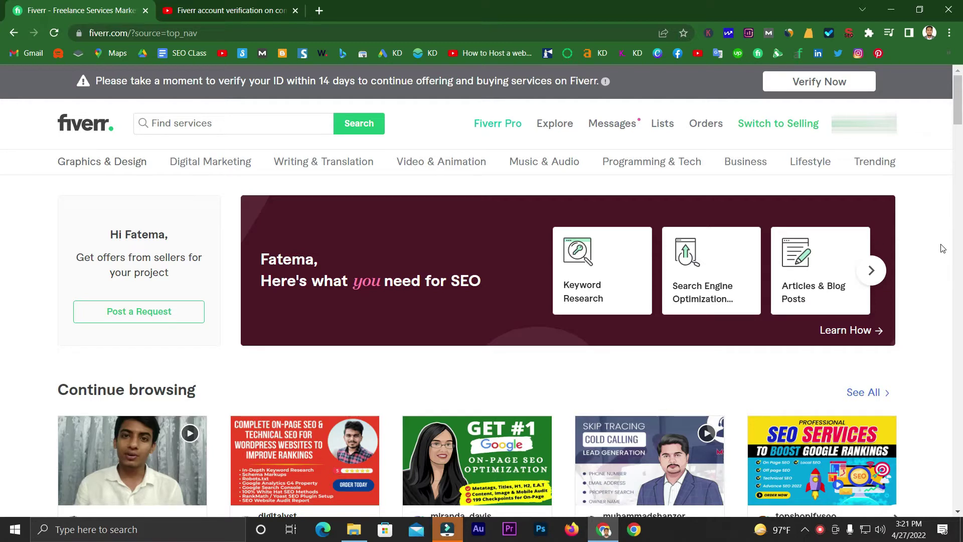
# Step: Check the notifications list and highlight the 14-day ID verification deadline in the notice
pyautogui.click(621, 131)
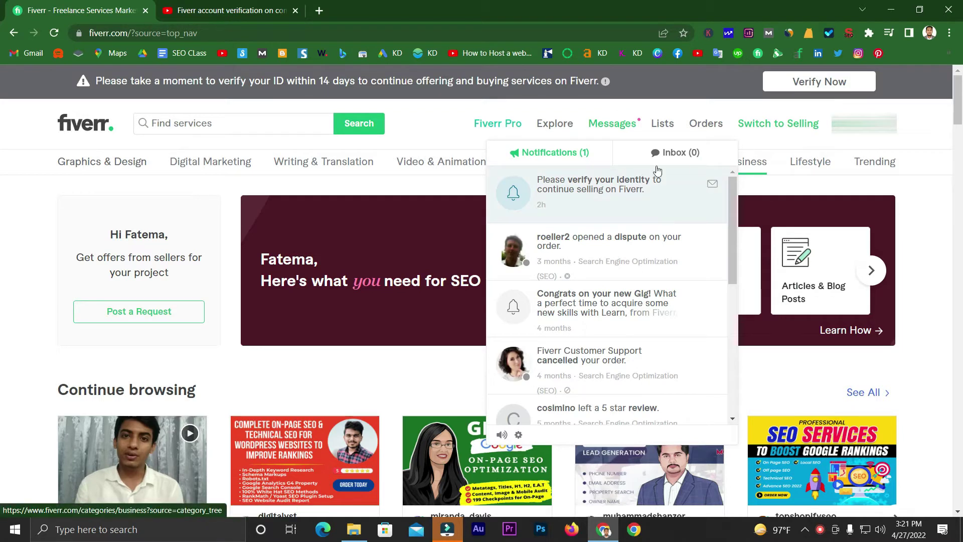
pyautogui.click(259, 98)
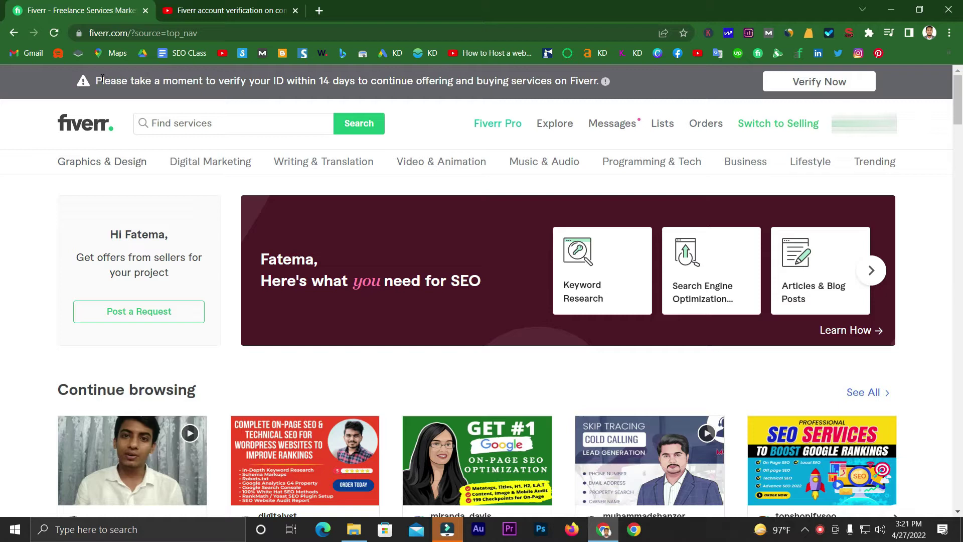
pyautogui.moveTo(100, 79); pyautogui.dragTo(166, 80)
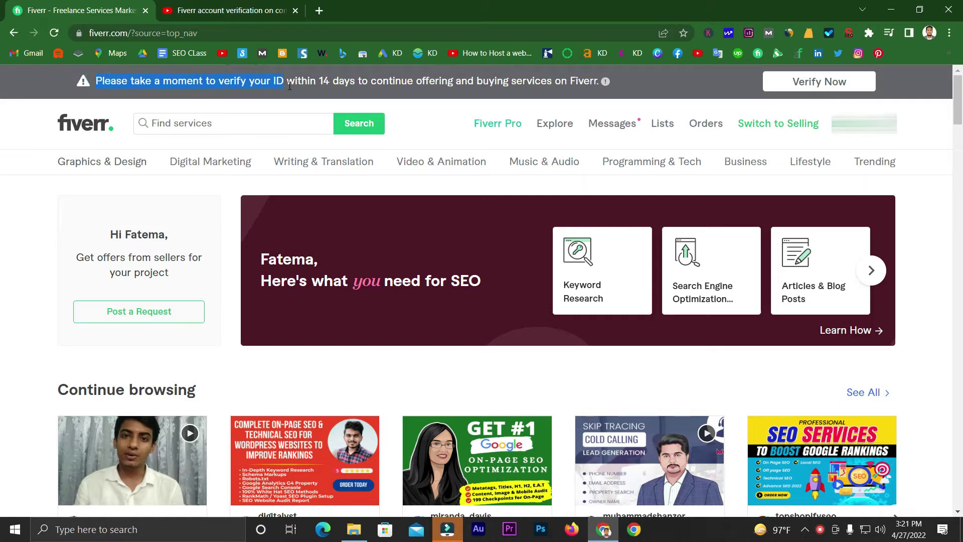
pyautogui.moveTo(341, 83); pyautogui.dragTo(435, 80)
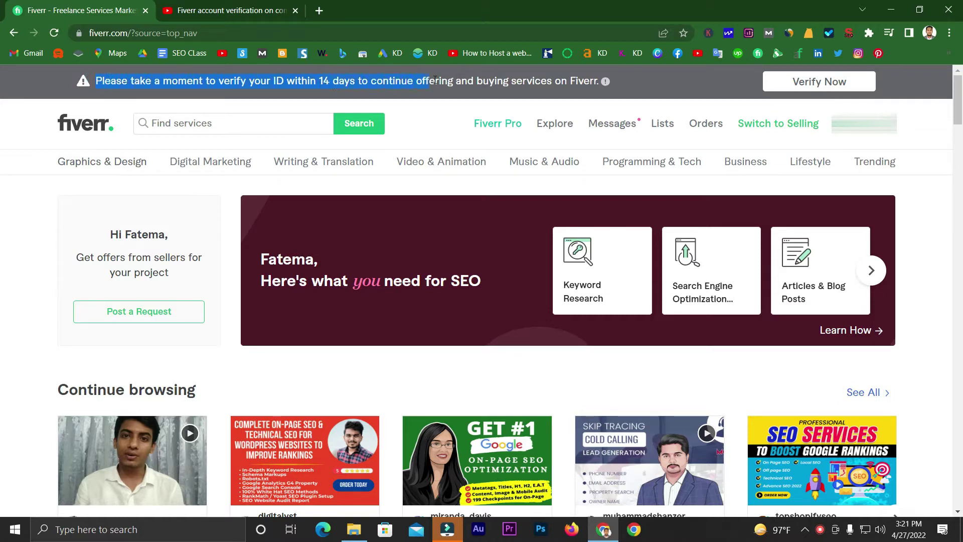
pyautogui.moveTo(517, 84); pyautogui.dragTo(586, 82)
pyautogui.click(18, 178)
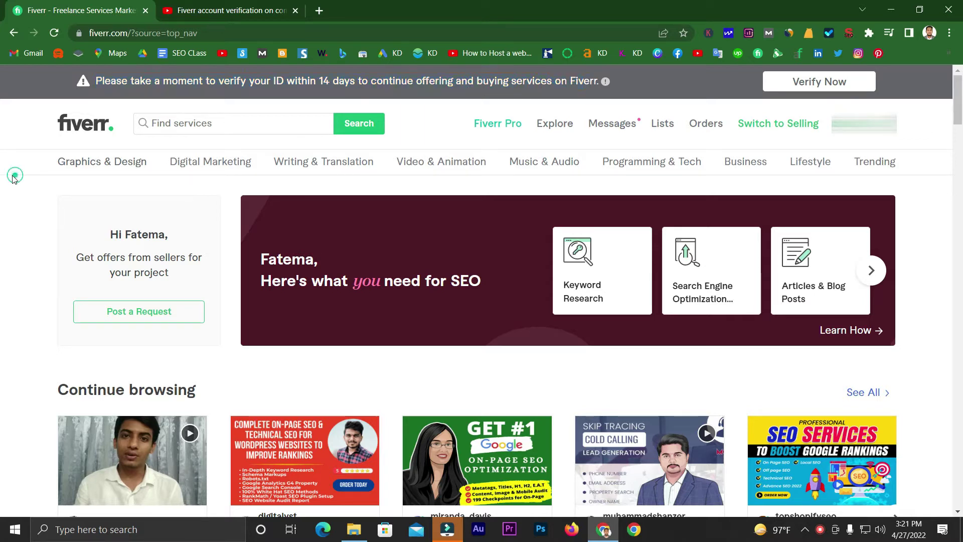
pyautogui.doubleClick(324, 81)
# Step: Scroll to the footer and start seller onboarding through to the Personal Info form
pyautogui.moveTo(957, 94); pyautogui.dragTo(952, 512)
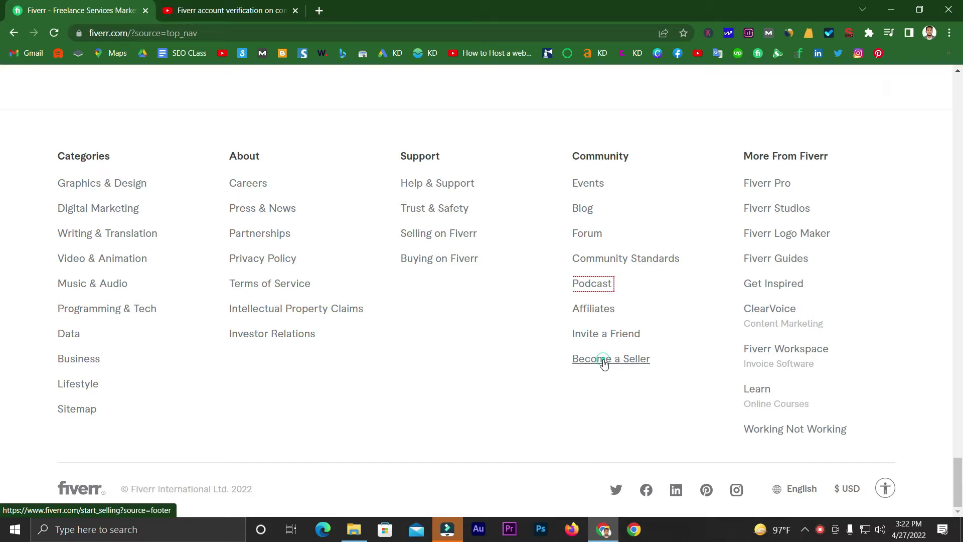
pyautogui.click(603, 359)
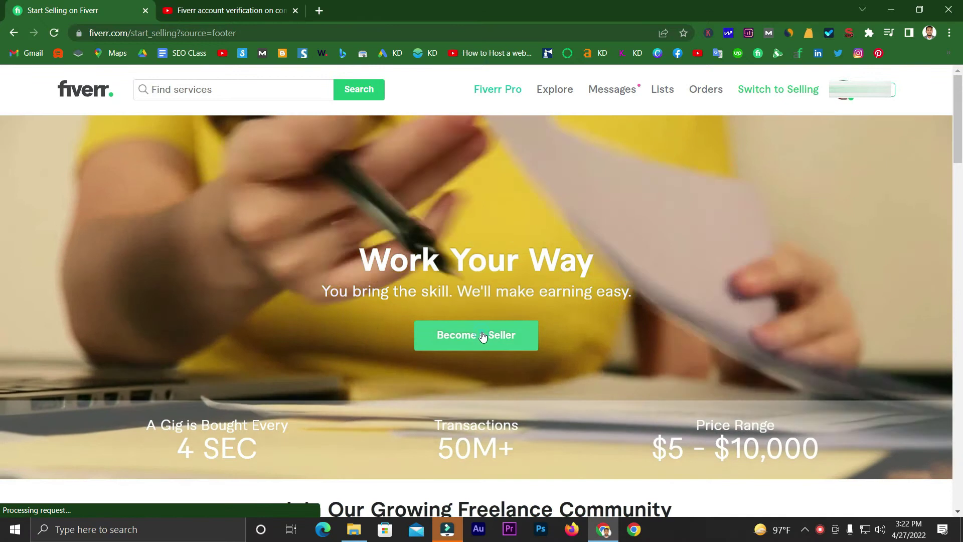
pyautogui.click(482, 336)
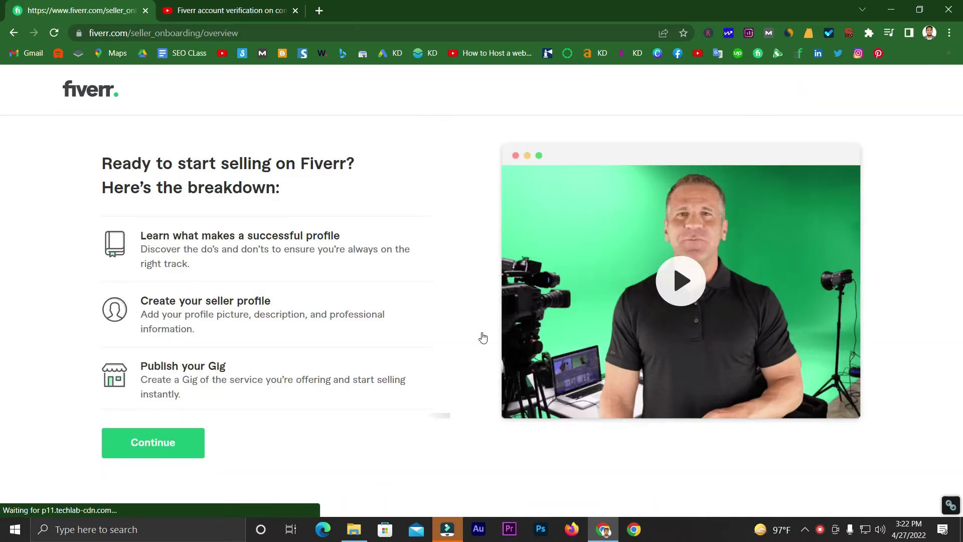
pyautogui.click(150, 442)
pyautogui.click(432, 445)
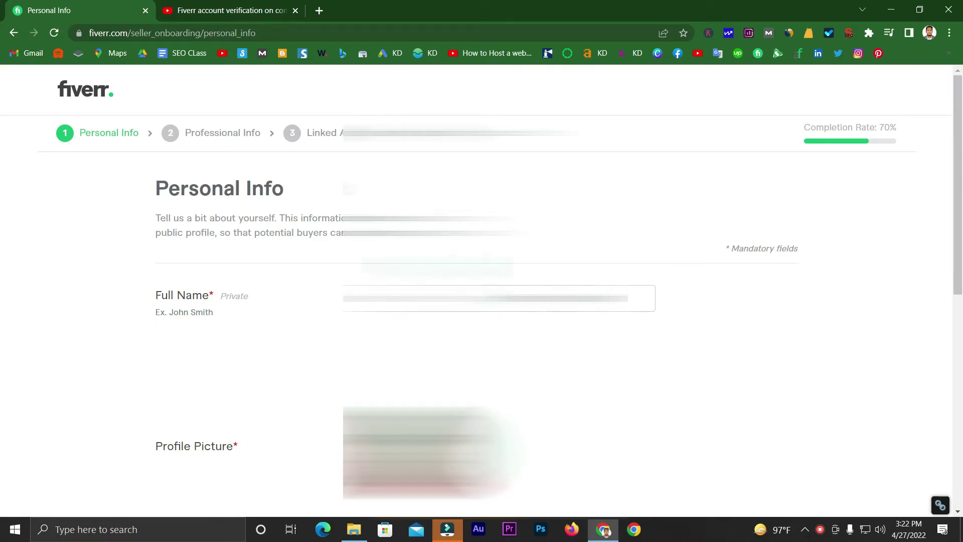
# Step: Review the Personal Info form, then head back toward the Fiverr home page via the logo
pyautogui.scroll(-3, 224, 359)
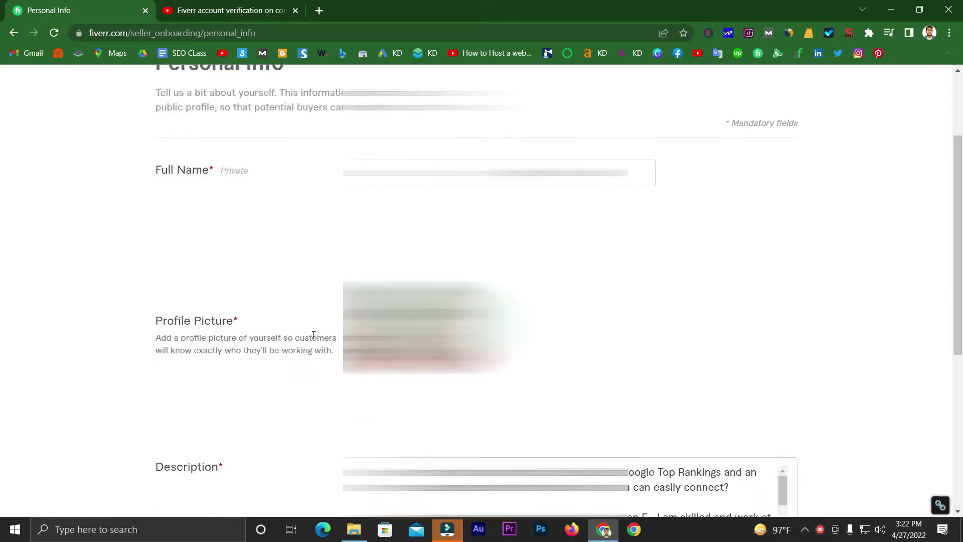
pyautogui.scroll(-3, 336, 329)
pyautogui.scroll(6, 331, 338)
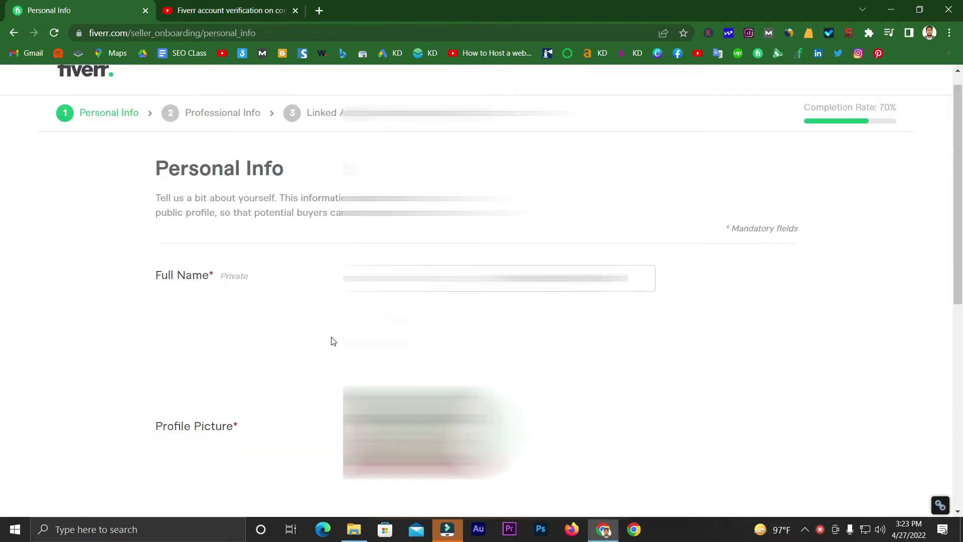
pyautogui.scroll(-6, 481, 291)
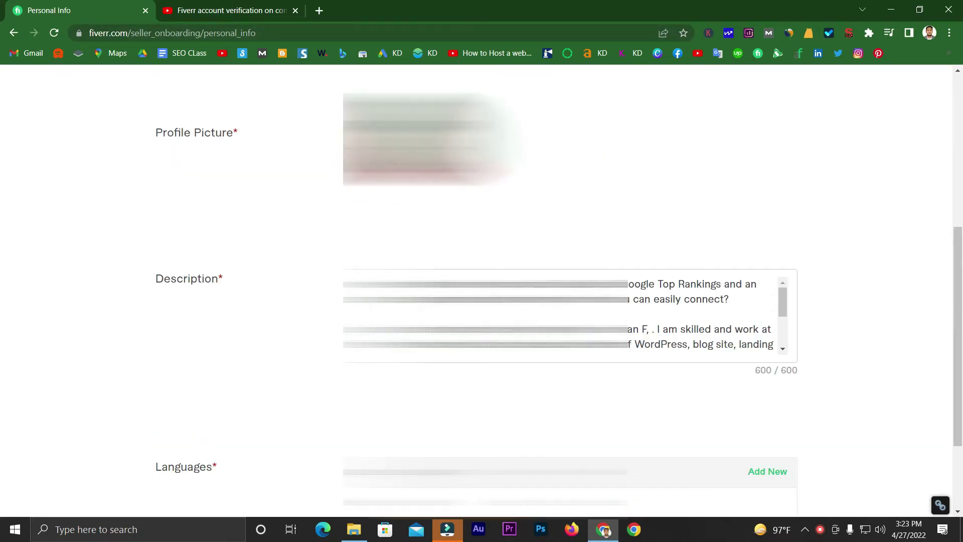
pyautogui.scroll(-5, 308, 385)
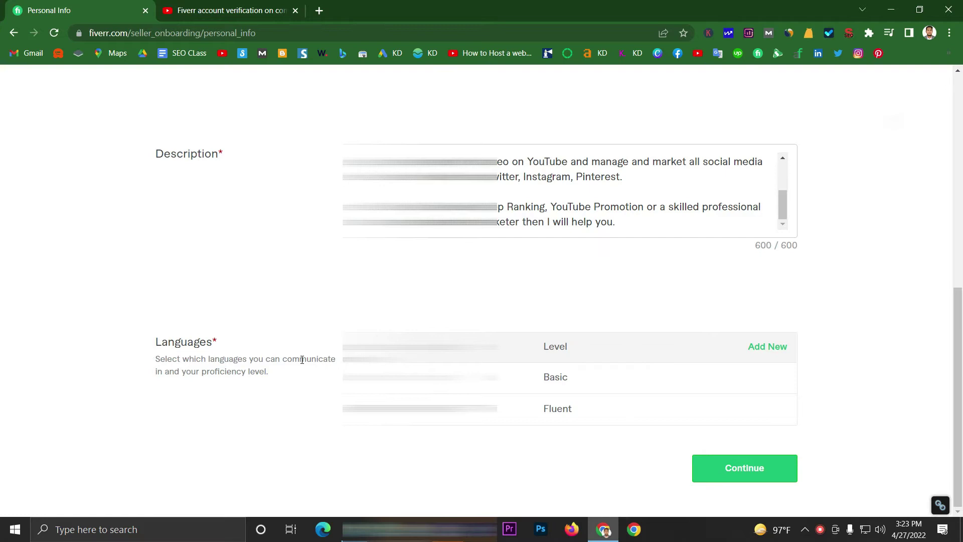
pyautogui.scroll(10, 301, 359)
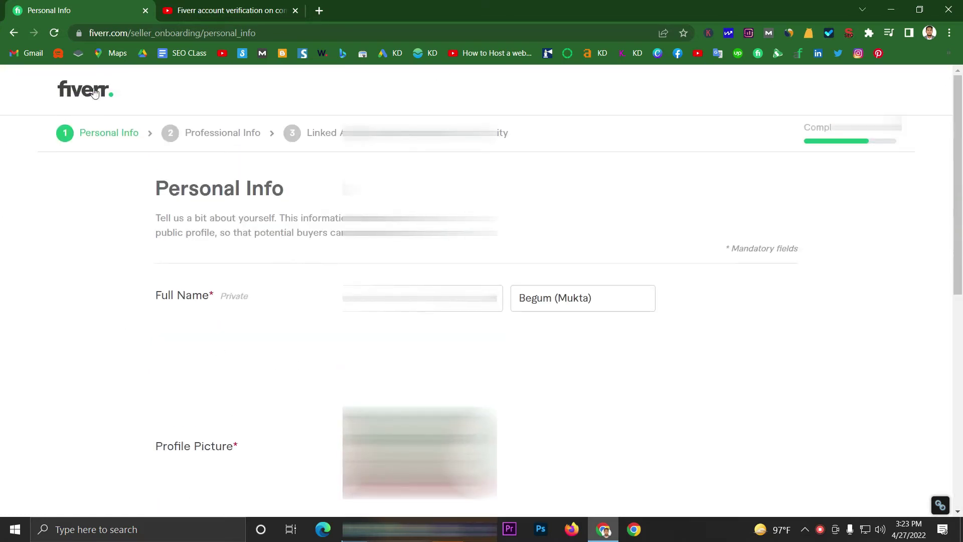
pyautogui.click(89, 97)
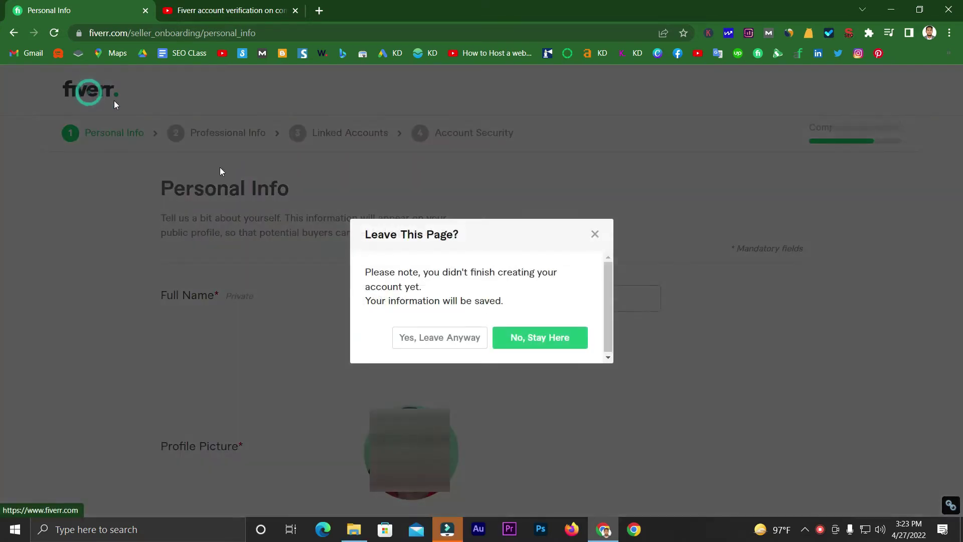
# Step: Confirm leaving the unfinished onboarding and open the seller profile from the account menu
pyautogui.click(415, 344)
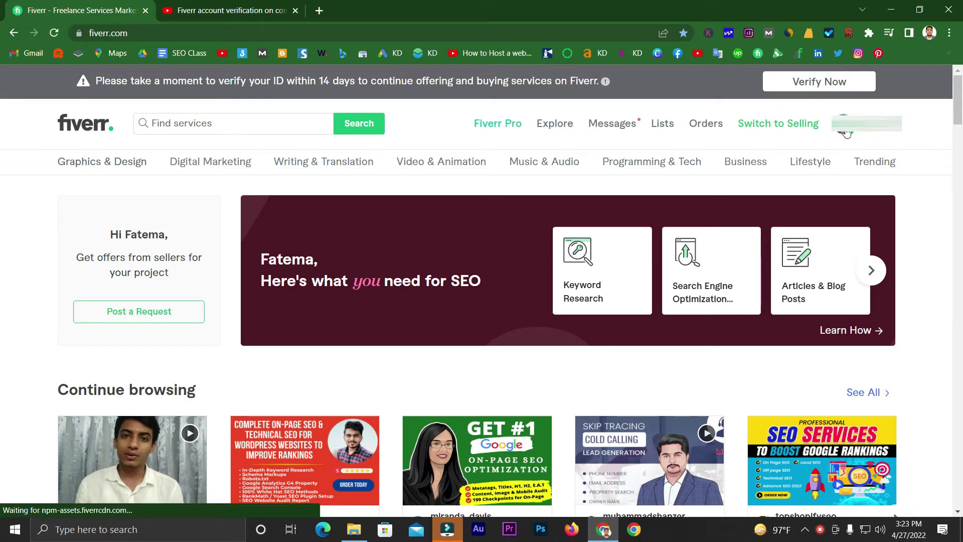
pyautogui.click(846, 132)
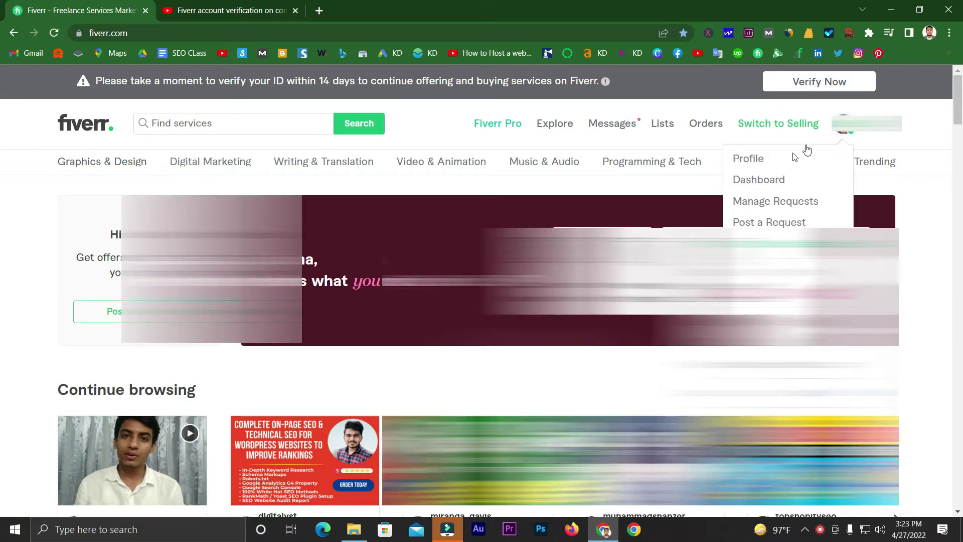
pyautogui.click(758, 160)
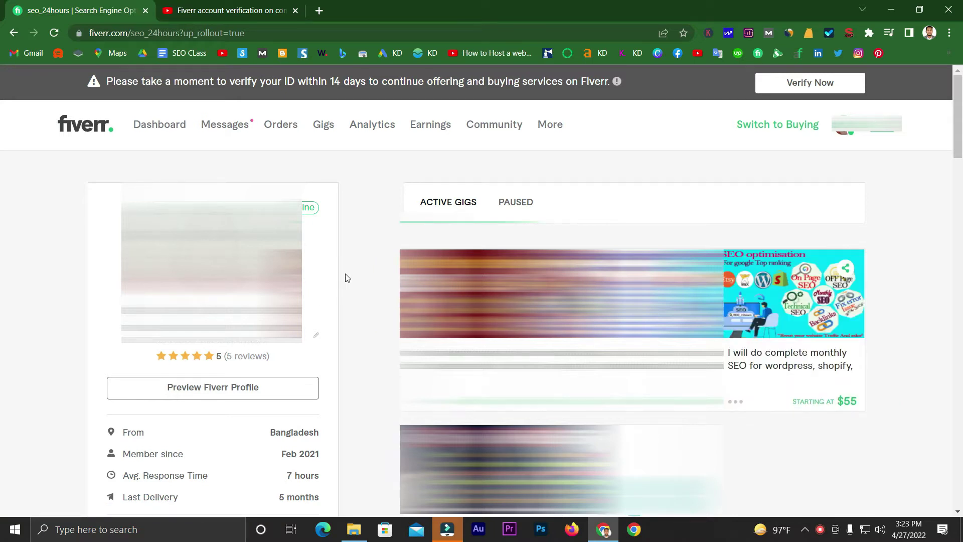
# Step: Open Account settings from the avatar menu and review the name, e-mail and status sections
pyautogui.click(845, 134)
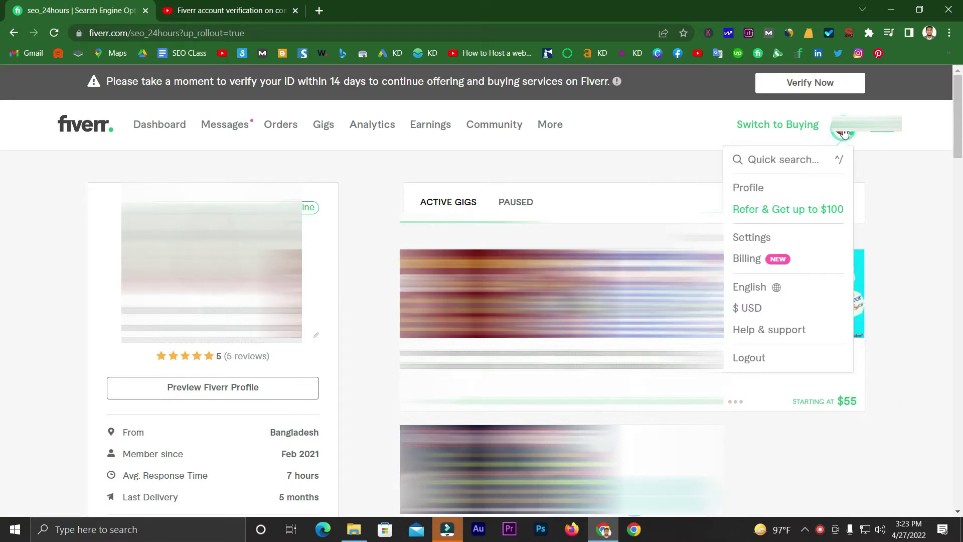
pyautogui.click(753, 236)
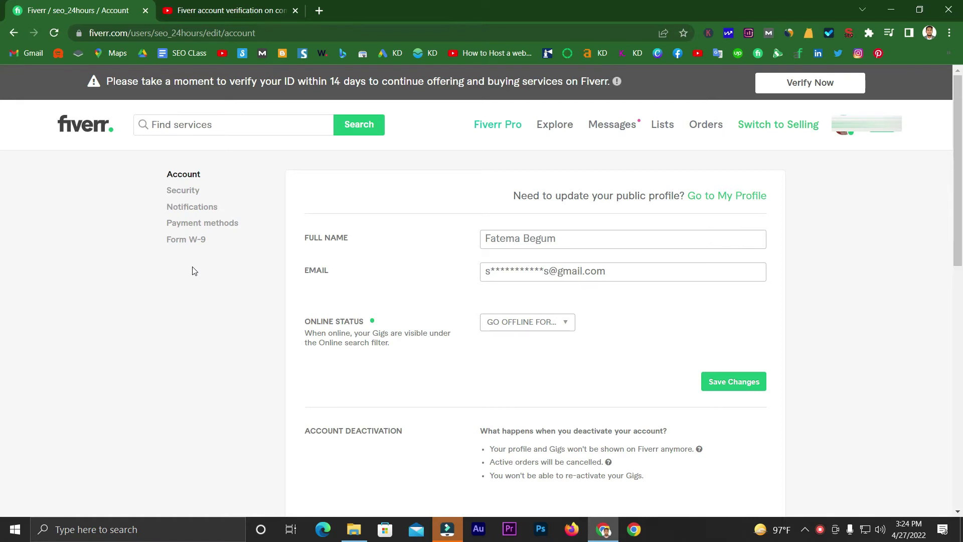
pyautogui.scroll(-5, 261, 270)
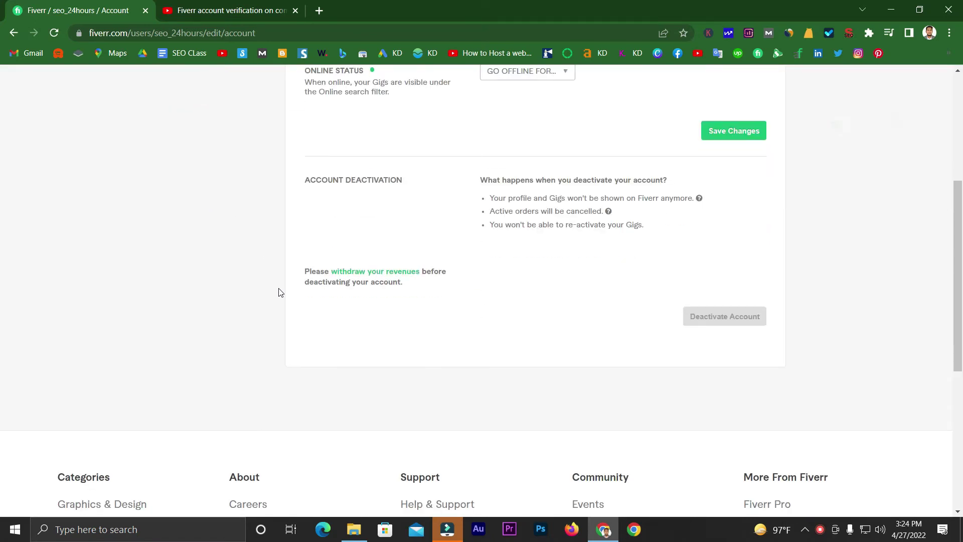
pyautogui.scroll(5, 278, 294)
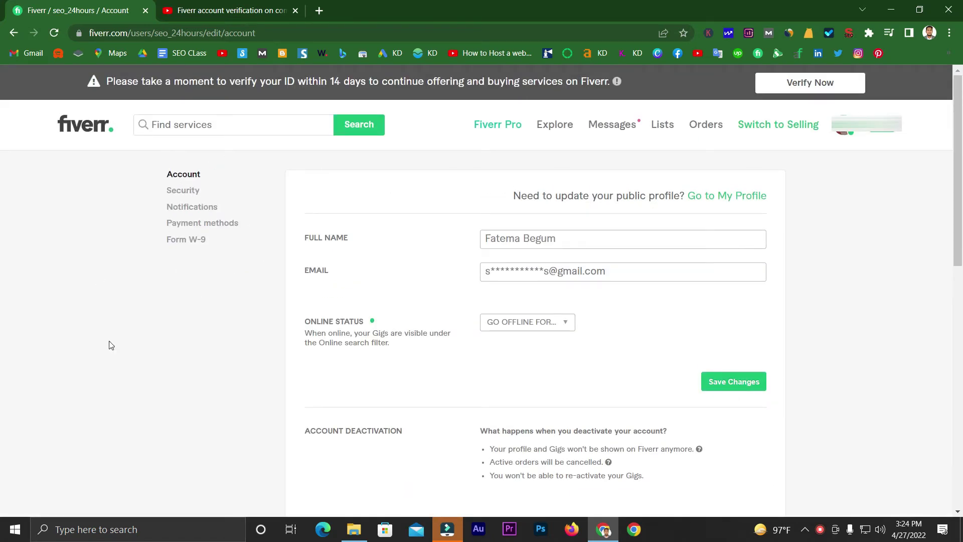
pyautogui.click(843, 132)
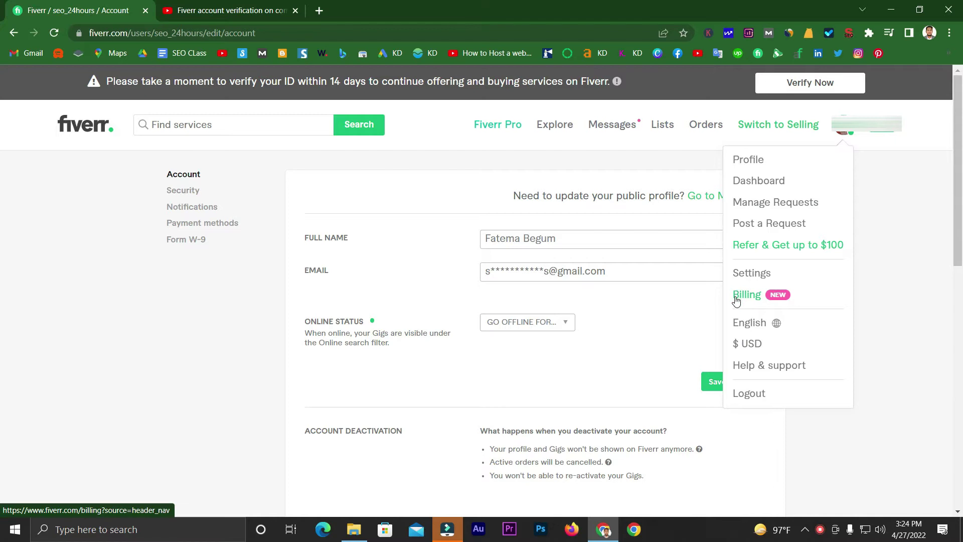
pyautogui.click(761, 297)
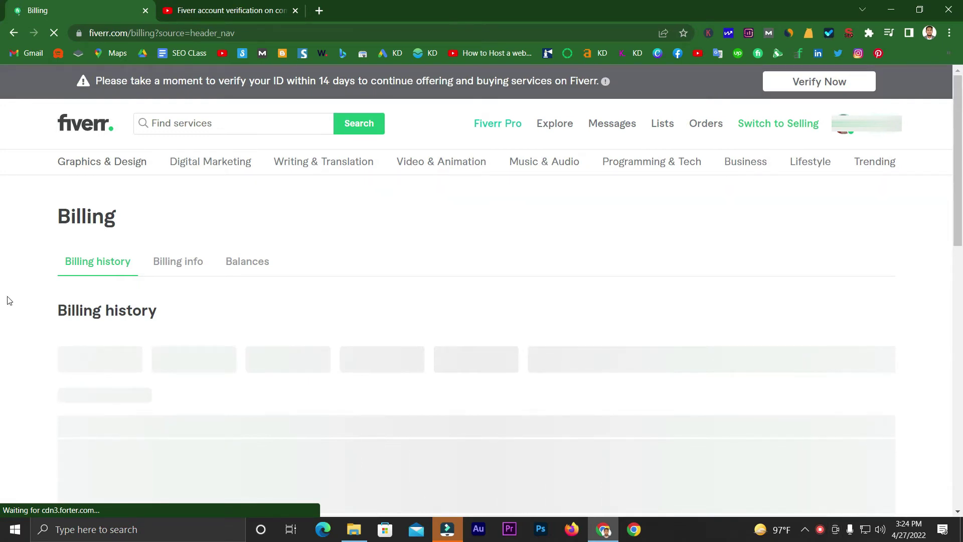
pyautogui.scroll(-1, 5, 291)
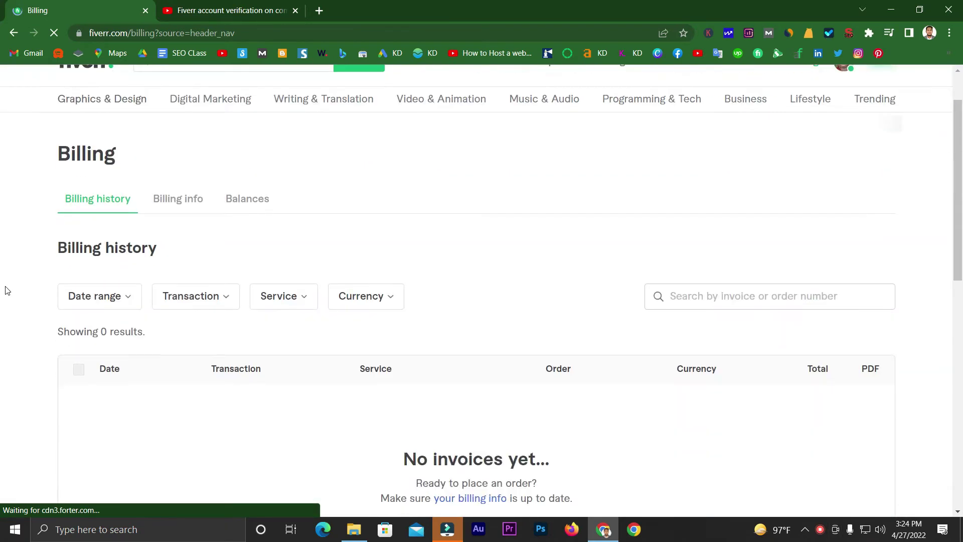
pyautogui.click(179, 201)
pyautogui.scroll(-3, 30, 297)
pyautogui.scroll(2, 30, 288)
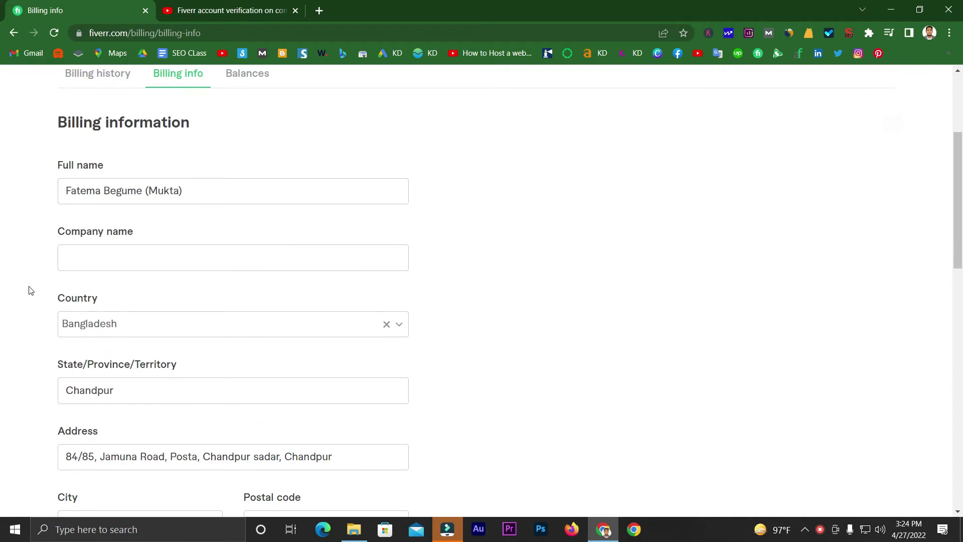
pyautogui.scroll(-8, 30, 290)
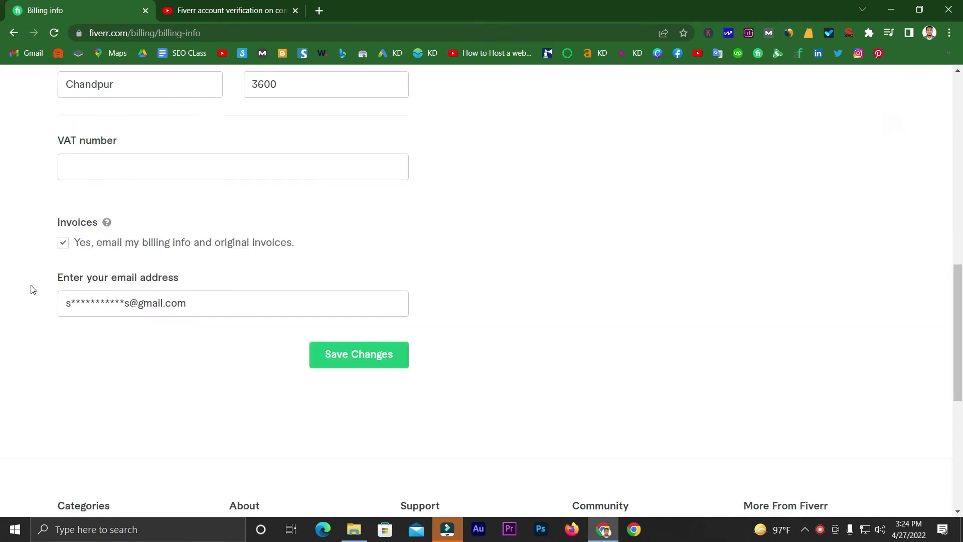
pyautogui.scroll(8, 30, 289)
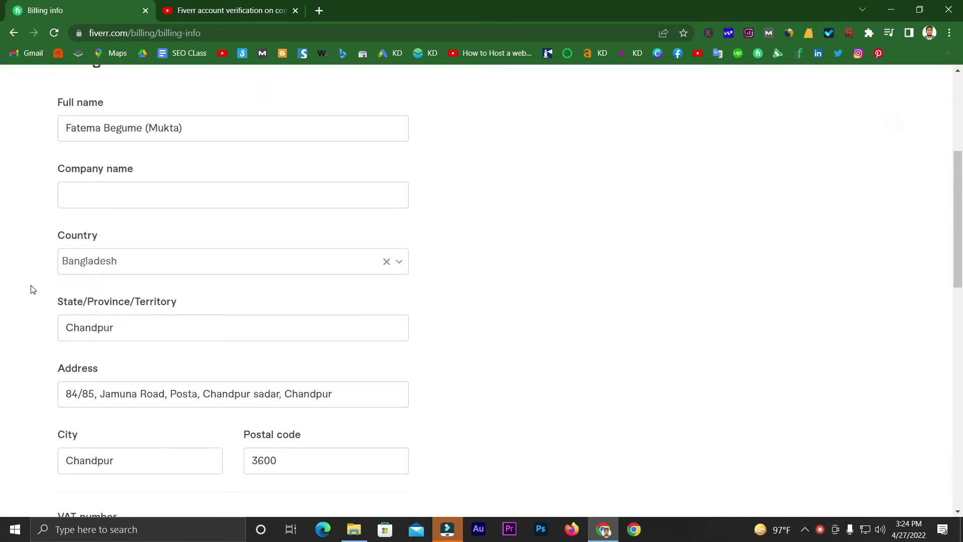
pyautogui.scroll(-1, 30, 290)
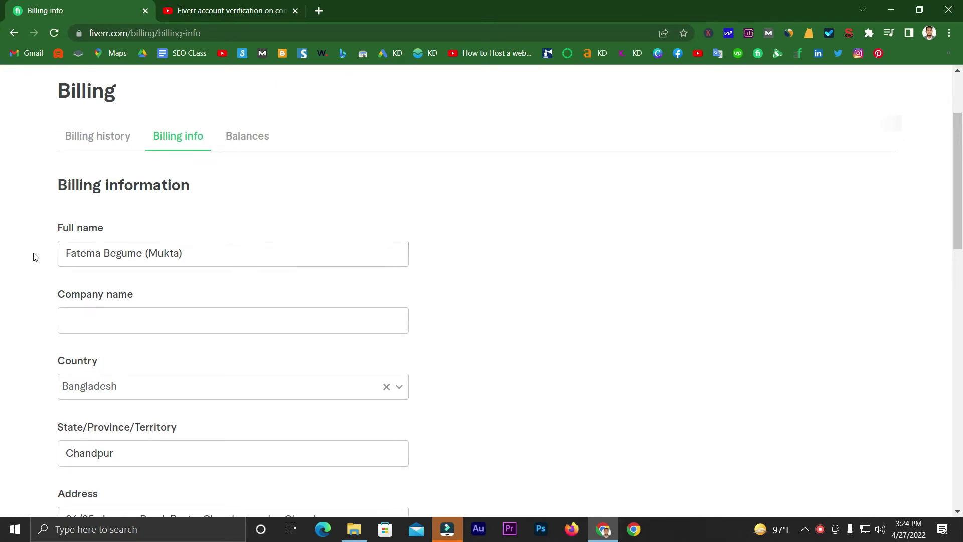
pyautogui.scroll(-2, 32, 256)
pyautogui.scroll(-1, 1, 272)
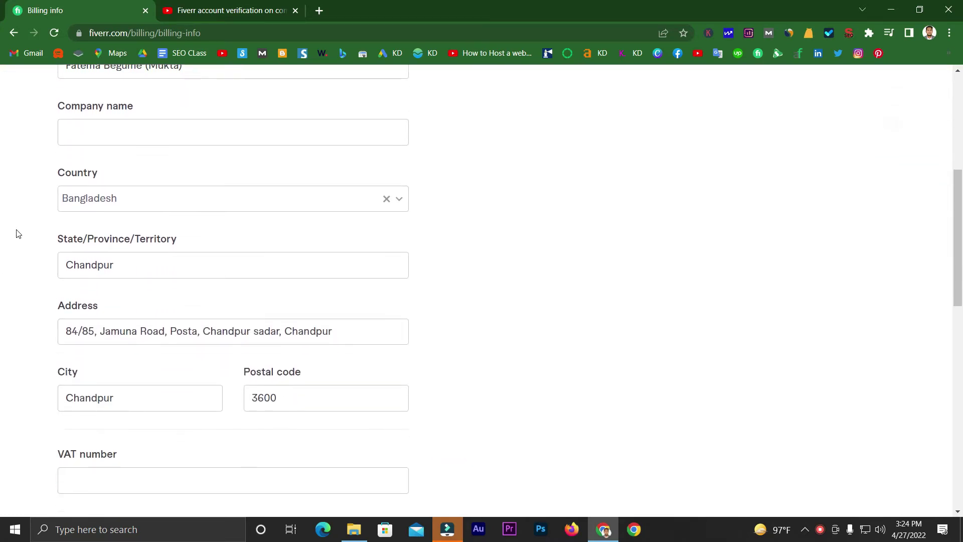
pyautogui.scroll(1, 78, 158)
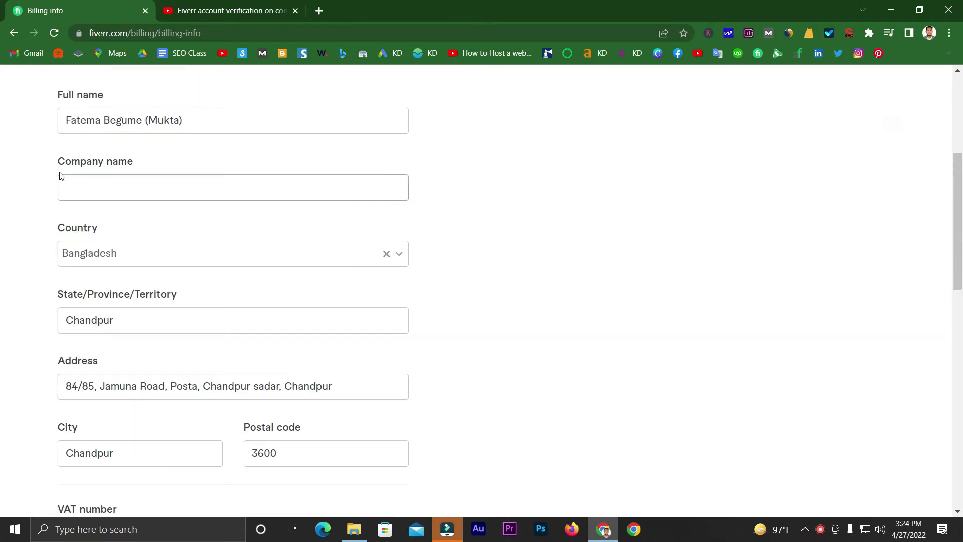
pyautogui.click(105, 192)
pyautogui.click(486, 181)
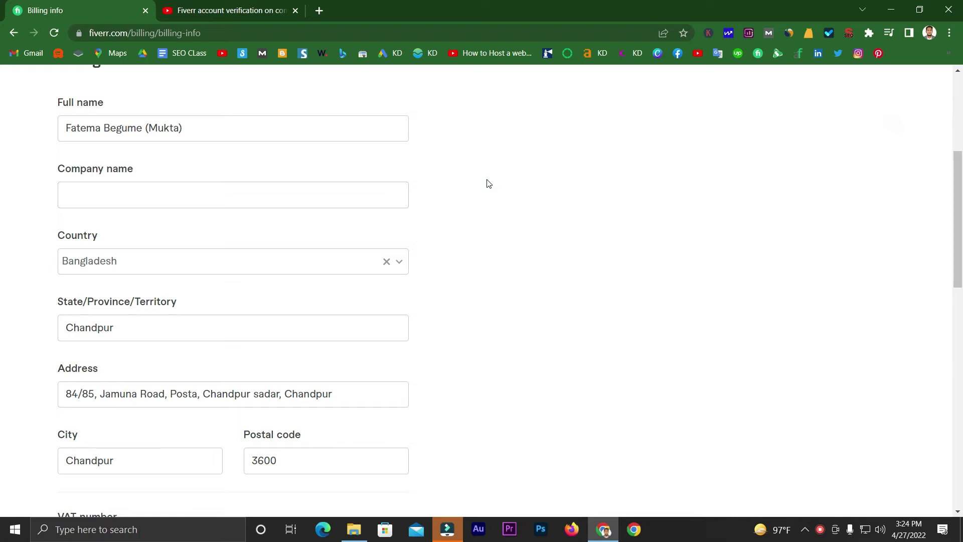
pyautogui.click(338, 183)
pyautogui.click(542, 179)
pyautogui.scroll(-1, 19, 253)
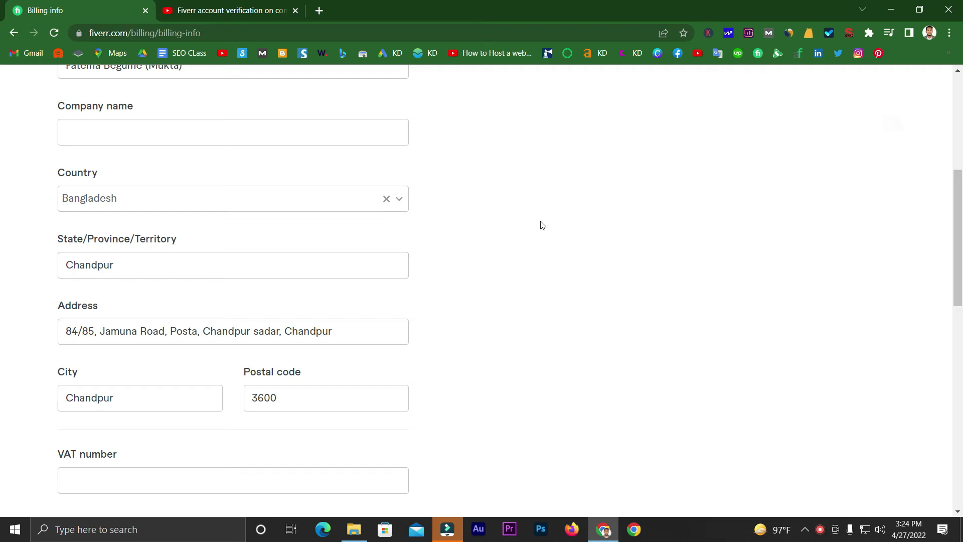
pyautogui.scroll(-1, 137, 251)
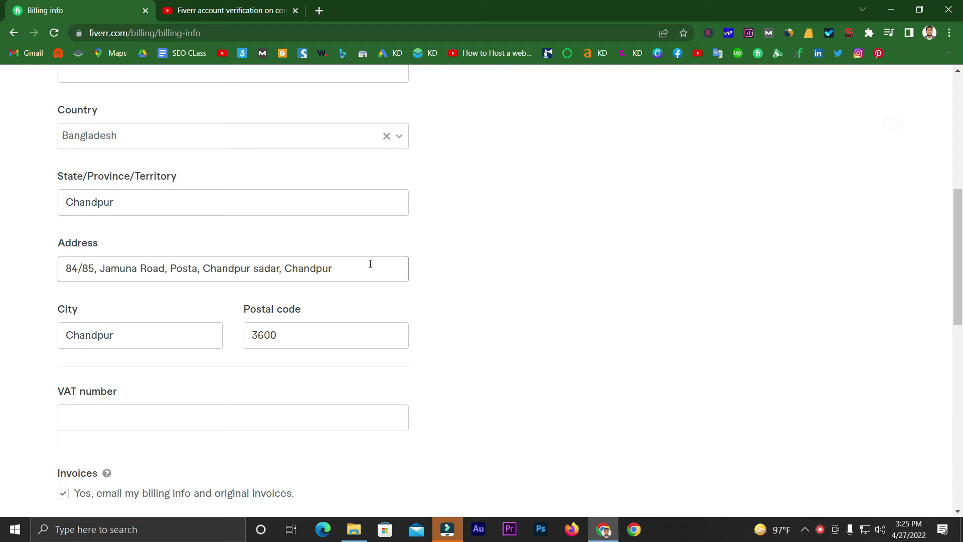
pyautogui.scroll(-1, 385, 280)
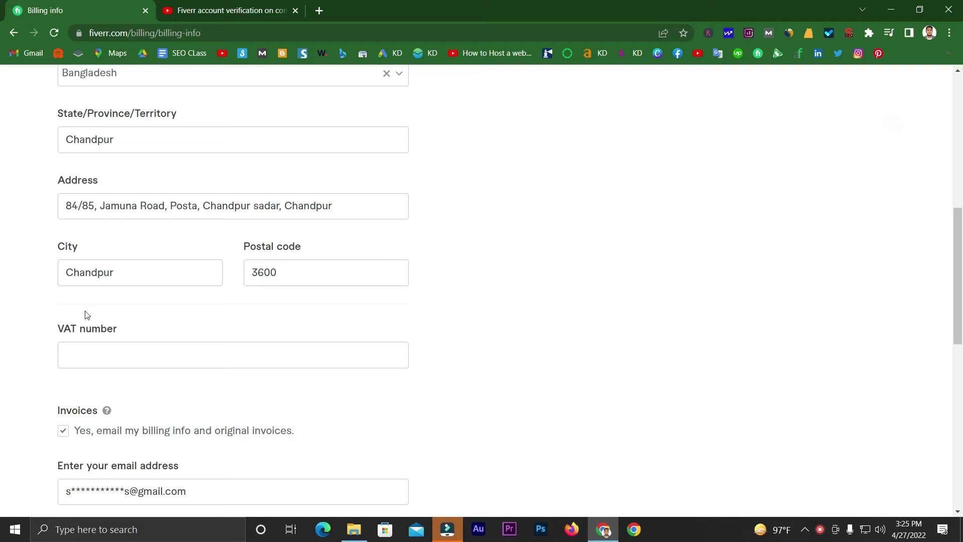
pyautogui.scroll(-2, 97, 313)
# Step: Save billing info with an empty VAT number and invoice e-mails enabled, then dismiss the confirmation
pyautogui.click(106, 234)
pyautogui.click(530, 205)
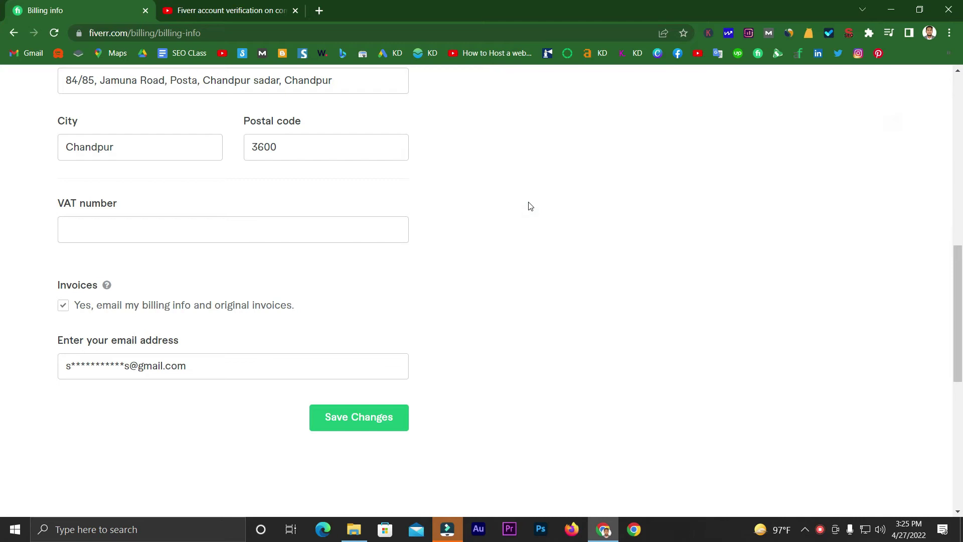
pyautogui.click(63, 306)
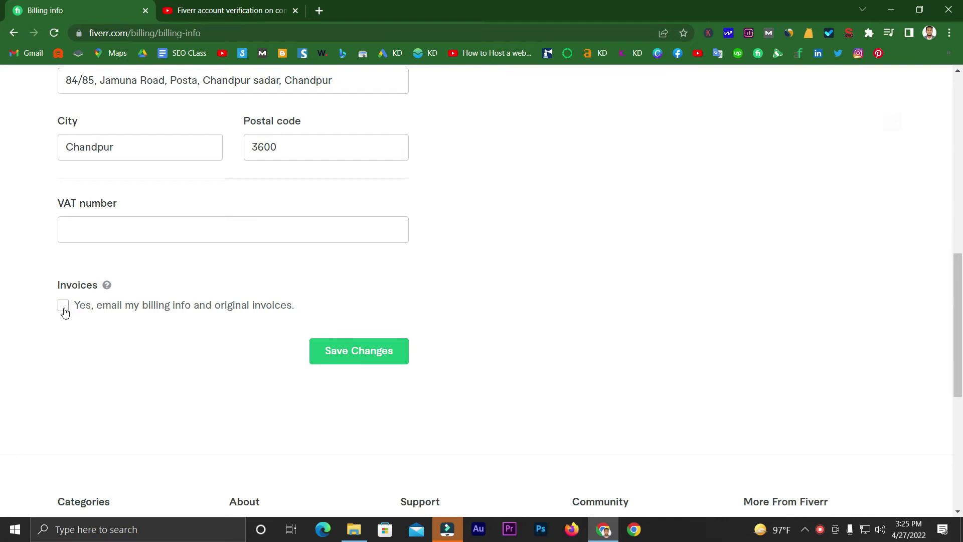
pyautogui.click(63, 306)
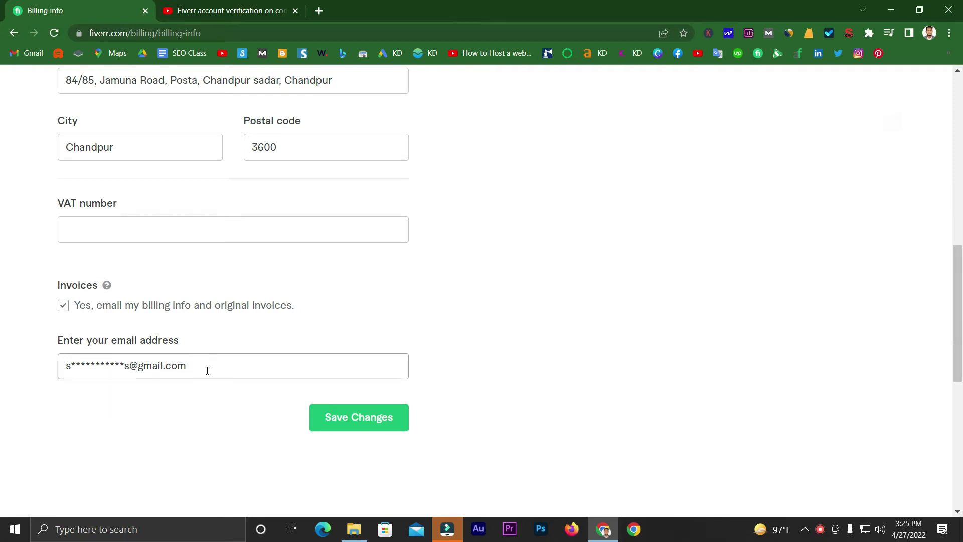
pyautogui.click(338, 417)
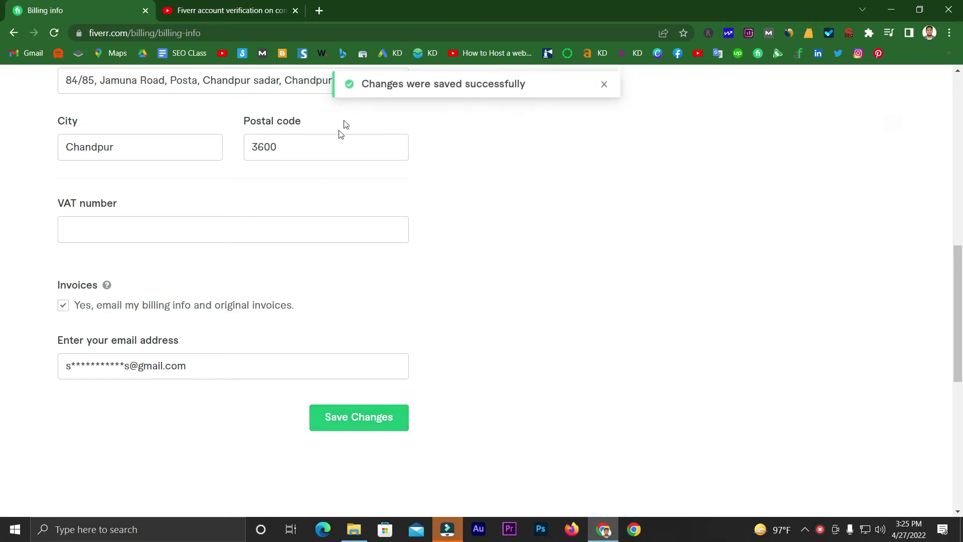
pyautogui.scroll(10, 409, 157)
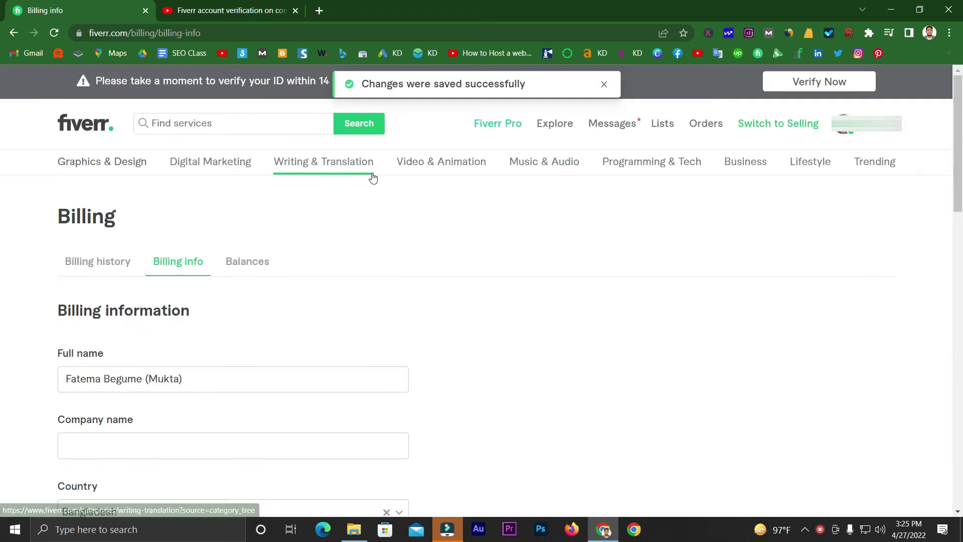
pyautogui.click(604, 88)
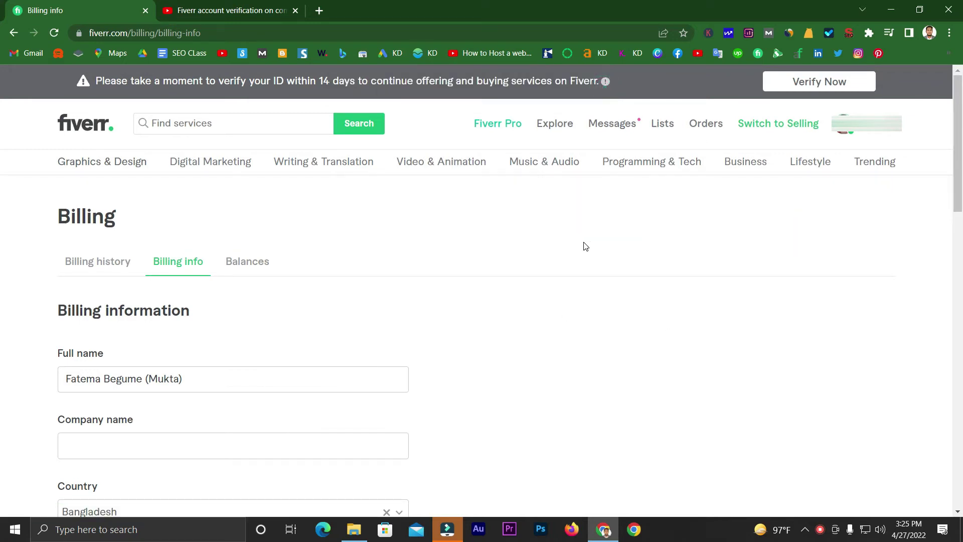
pyautogui.scroll(-10, 170, 282)
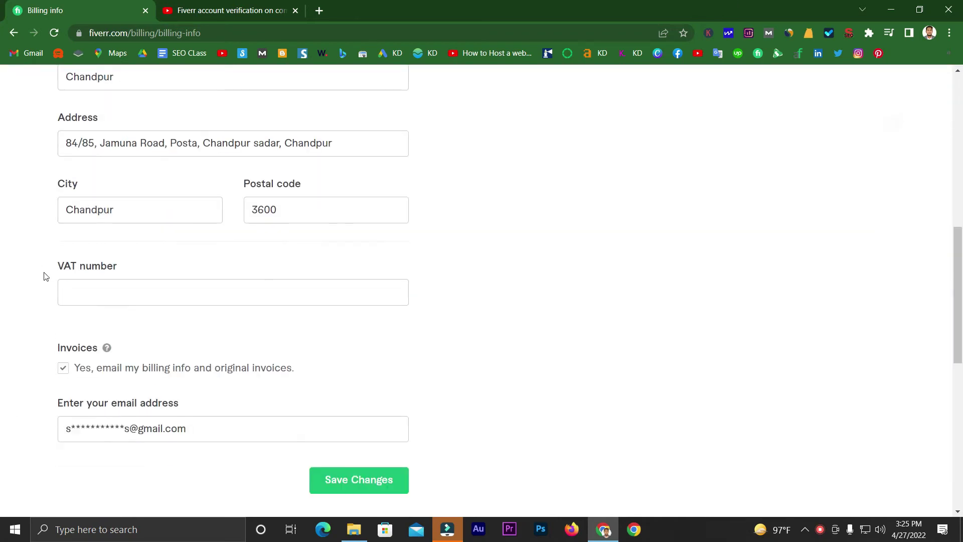
pyautogui.scroll(10, 170, 313)
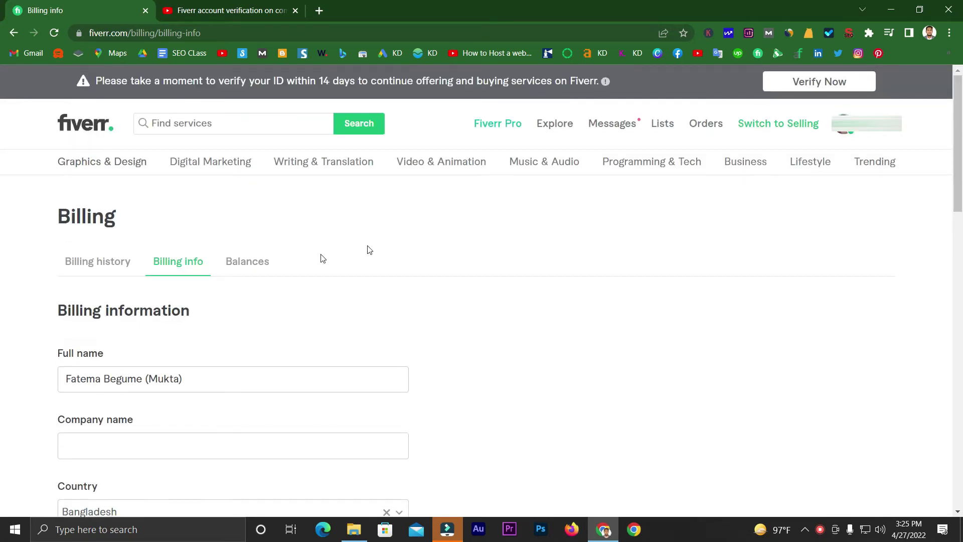
# Step: Start ID verification from the Verify Now banner and continue past the welcome page
pyautogui.click(806, 88)
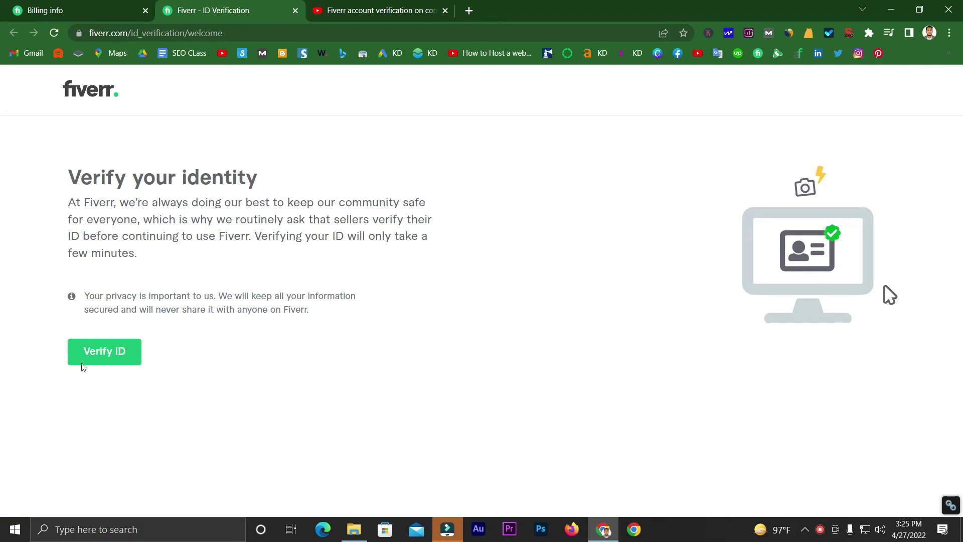
pyautogui.click(103, 355)
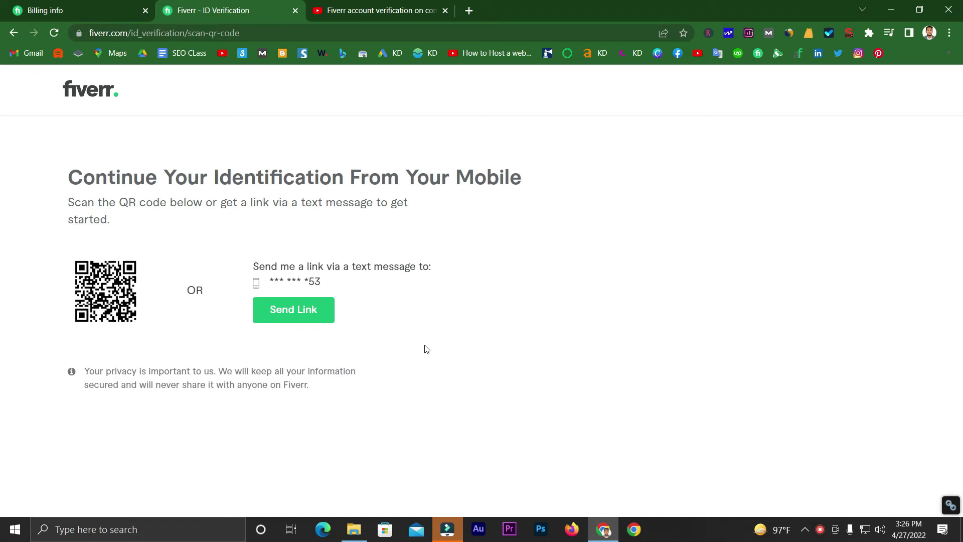
# Step: Open developer tools with mobile emulation set to Samsung Galaxy S20 Ultra
pyautogui.moveTo(257, 266); pyautogui.dragTo(320, 264)
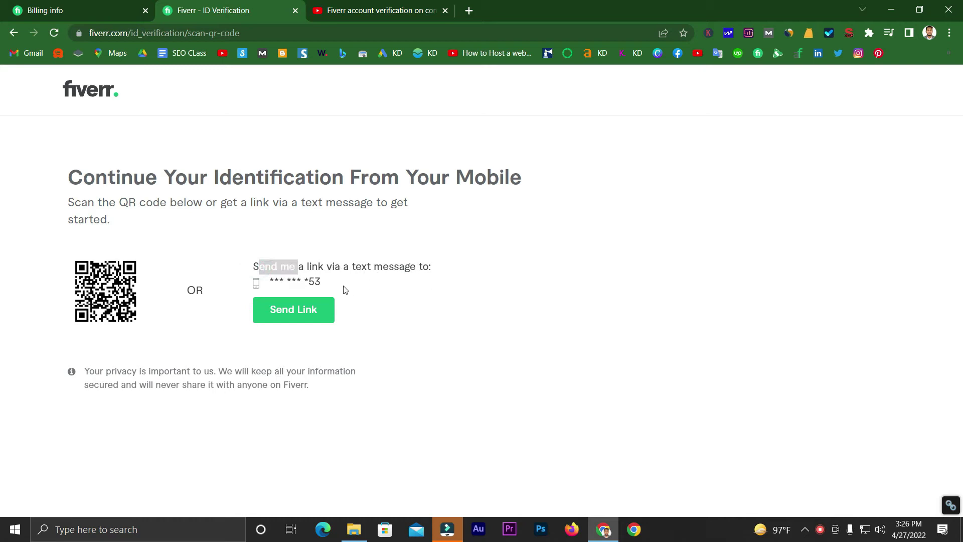
pyautogui.click(315, 281)
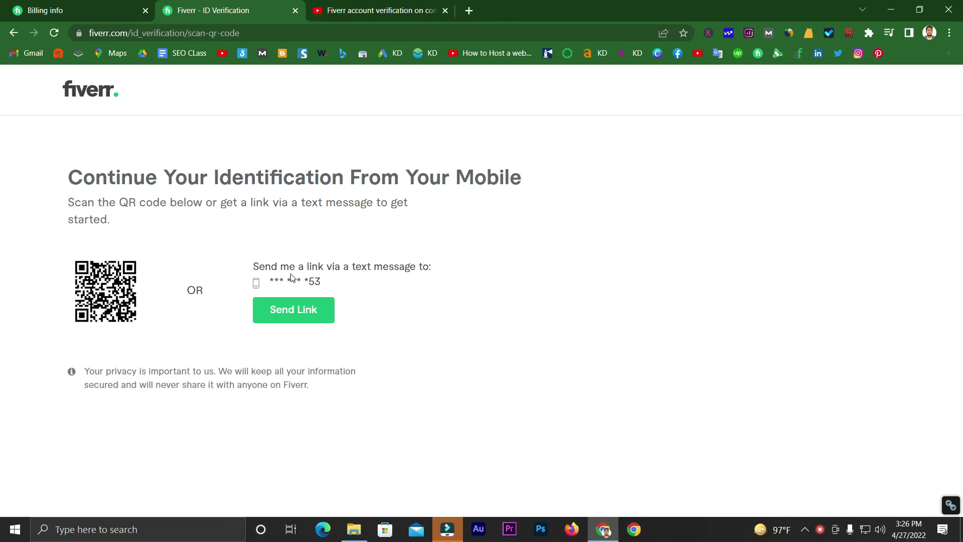
pyautogui.rightClick(622, 198)
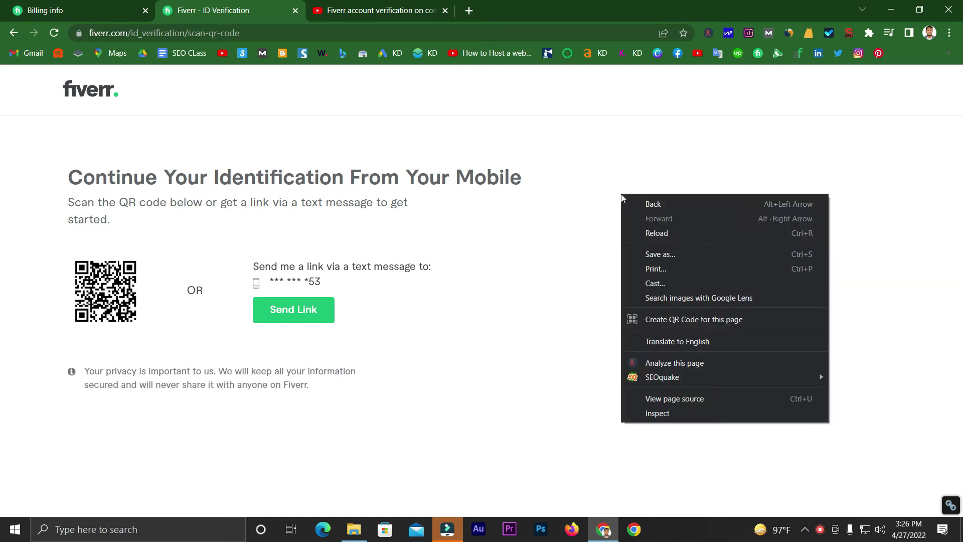
pyautogui.click(657, 413)
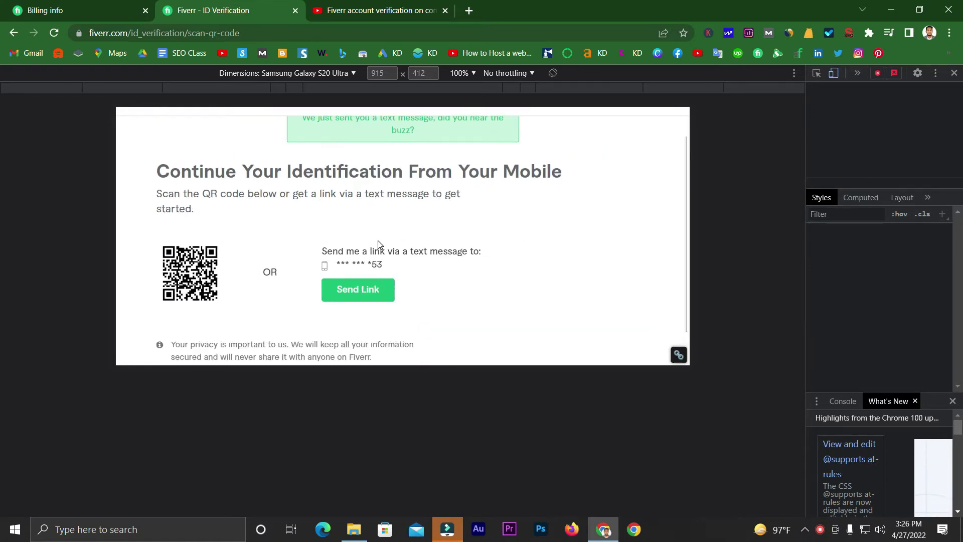
pyautogui.scroll(-2, 461, 286)
pyautogui.scroll(2, 460, 278)
pyautogui.click(334, 74)
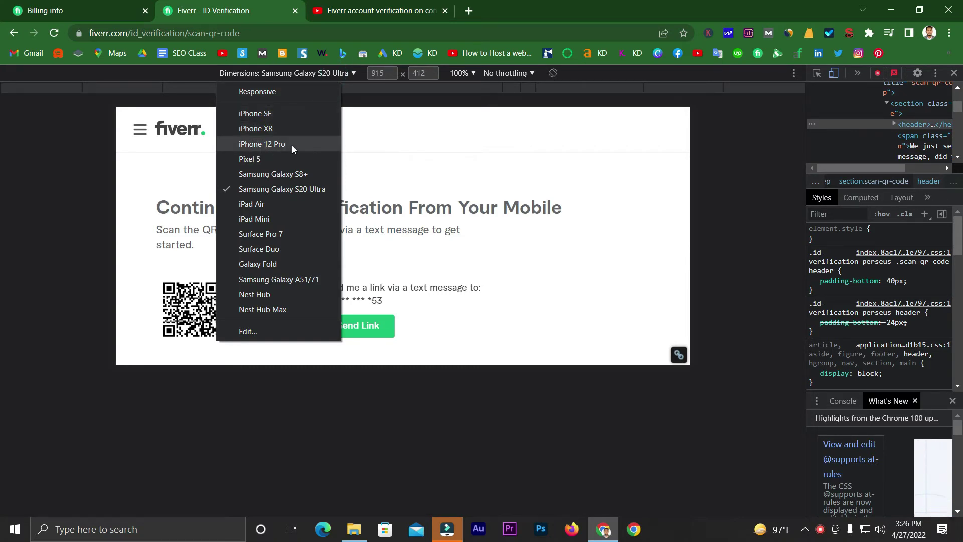
pyautogui.click(308, 194)
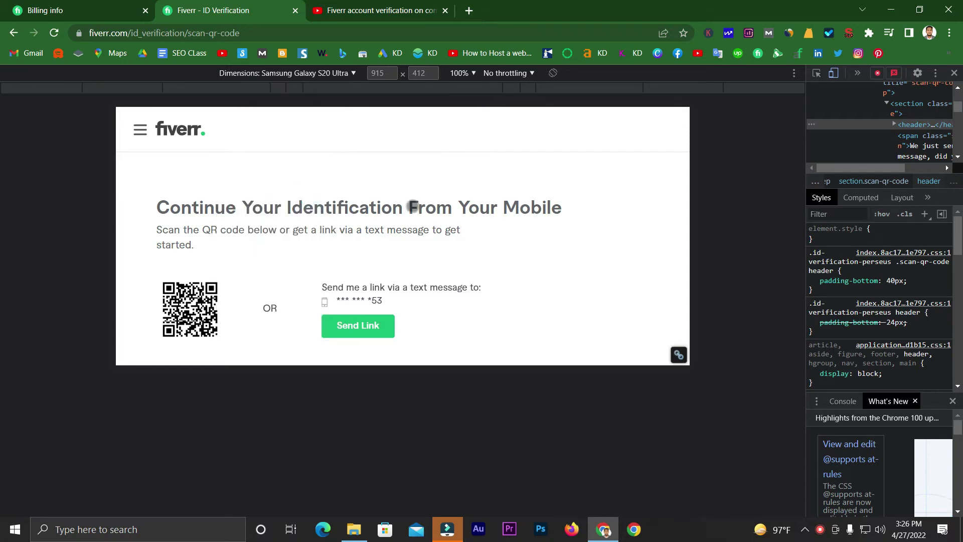
pyautogui.scroll(-2, 505, 216)
pyautogui.scroll(2, 509, 213)
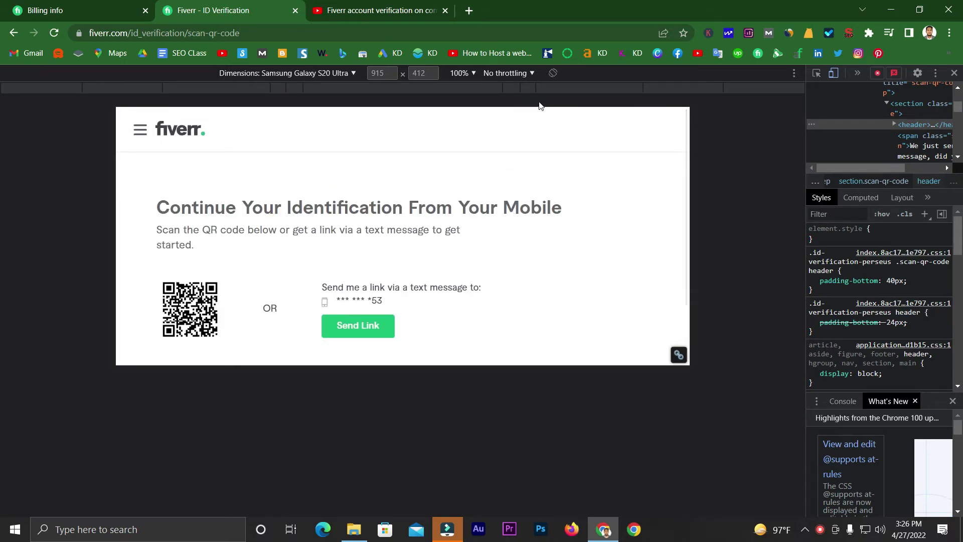
# Step: Test rotating the phone and zooming to 75% and back to 100%, then reload
pyautogui.click(552, 73)
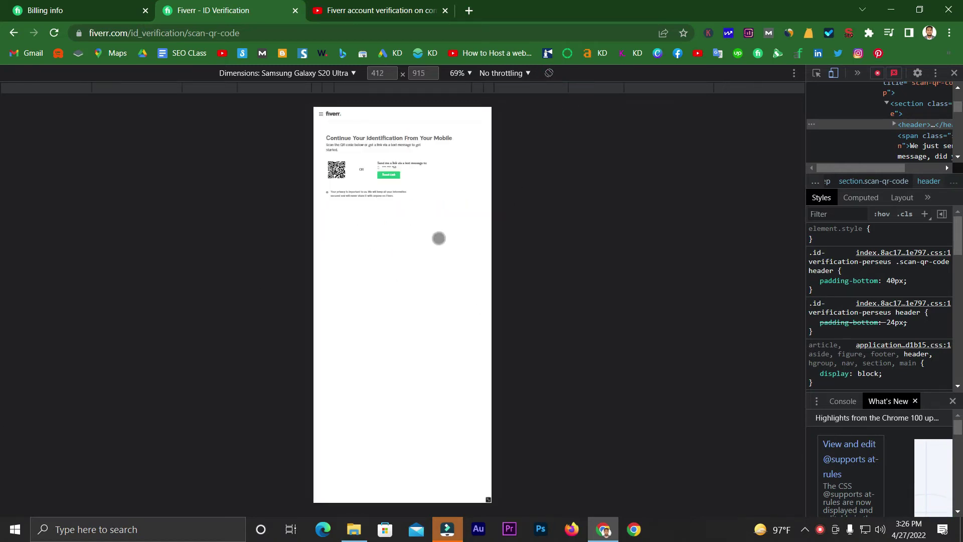
pyautogui.click(552, 73)
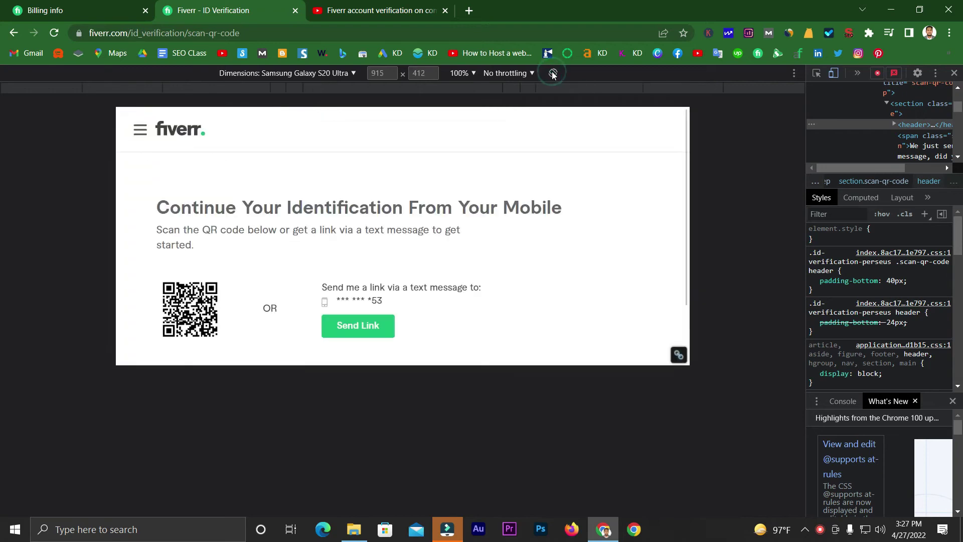
pyautogui.click(462, 73)
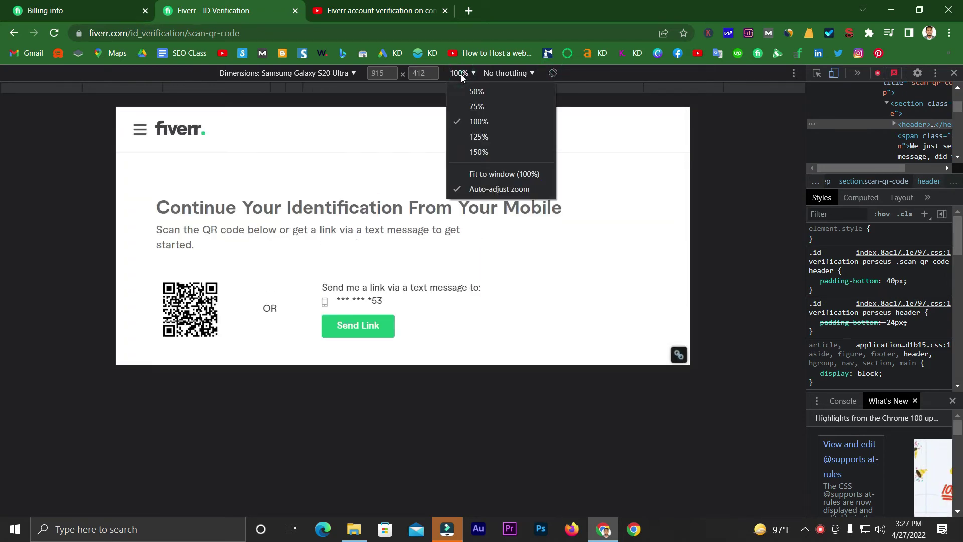
pyautogui.click(470, 104)
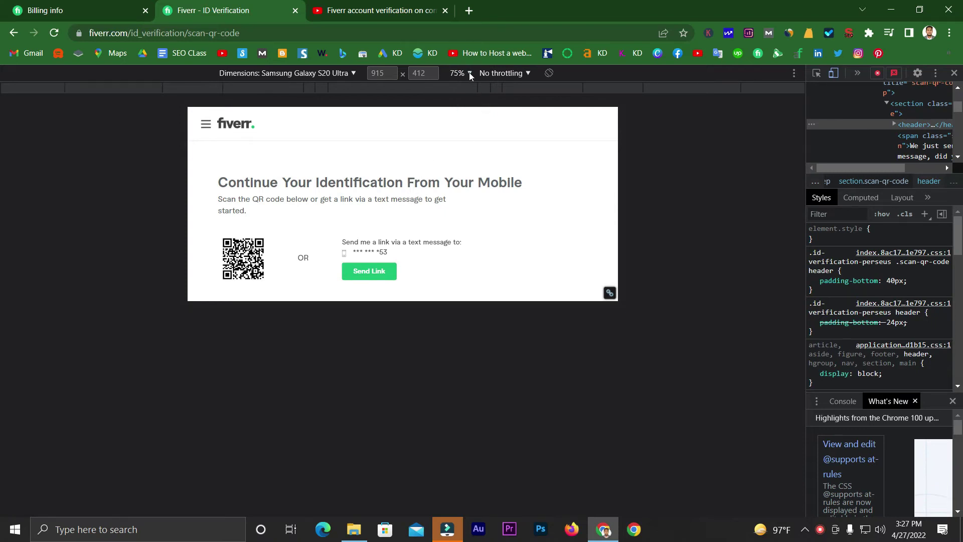
pyautogui.click(468, 72)
pyautogui.click(479, 124)
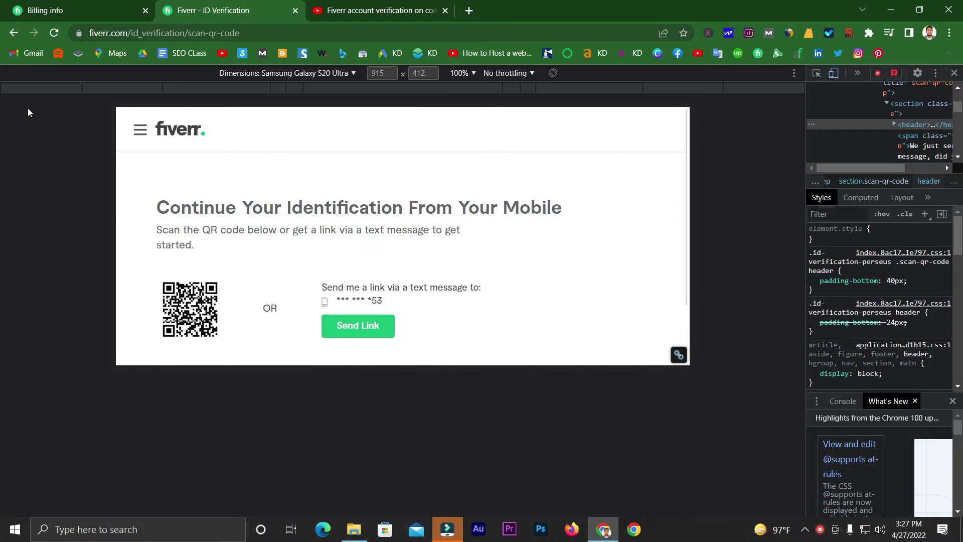
pyautogui.click(57, 33)
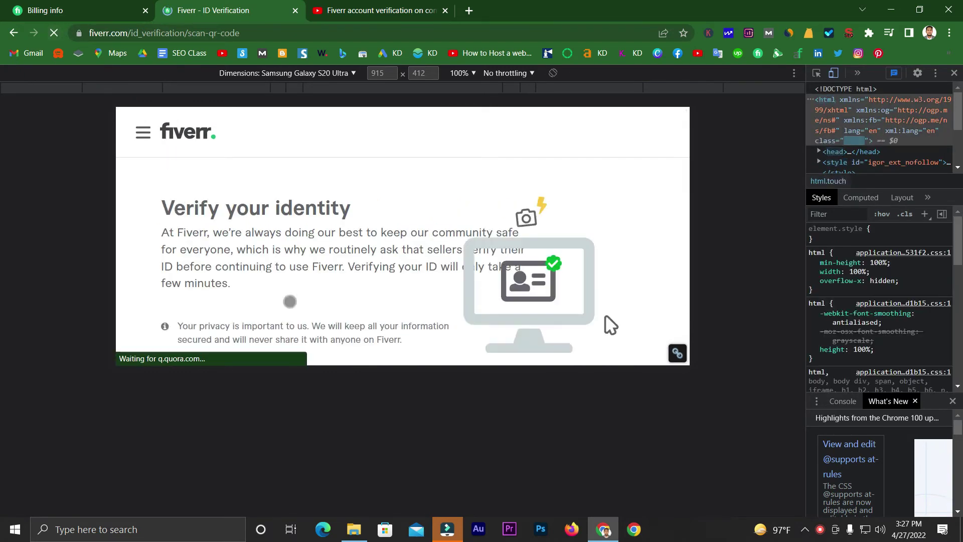
# Step: Begin verification in the mobile view, select ID Card as the Bangladesh ID type, and proceed
pyautogui.click(197, 315)
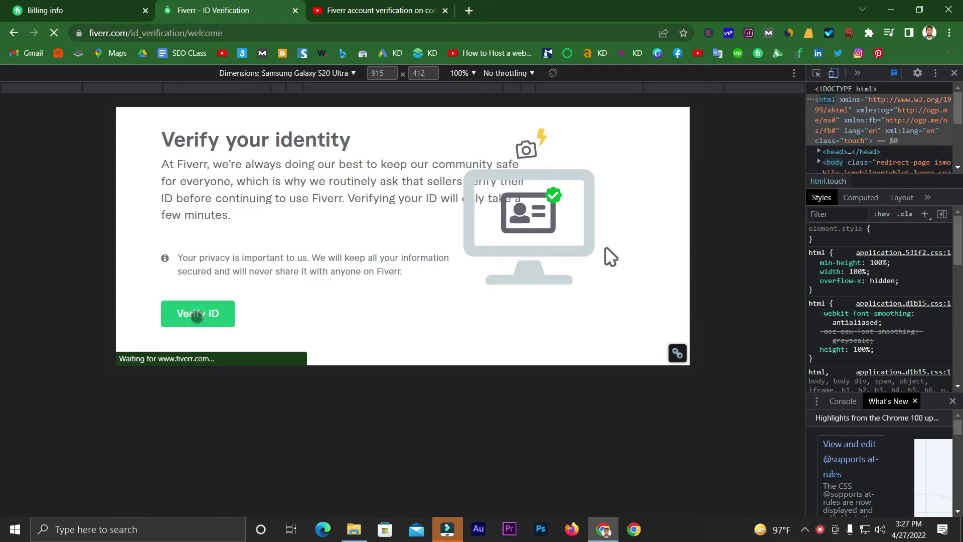
pyautogui.scroll(-2, 152, 256)
pyautogui.scroll(1, 152, 249)
pyautogui.scroll(2, 153, 252)
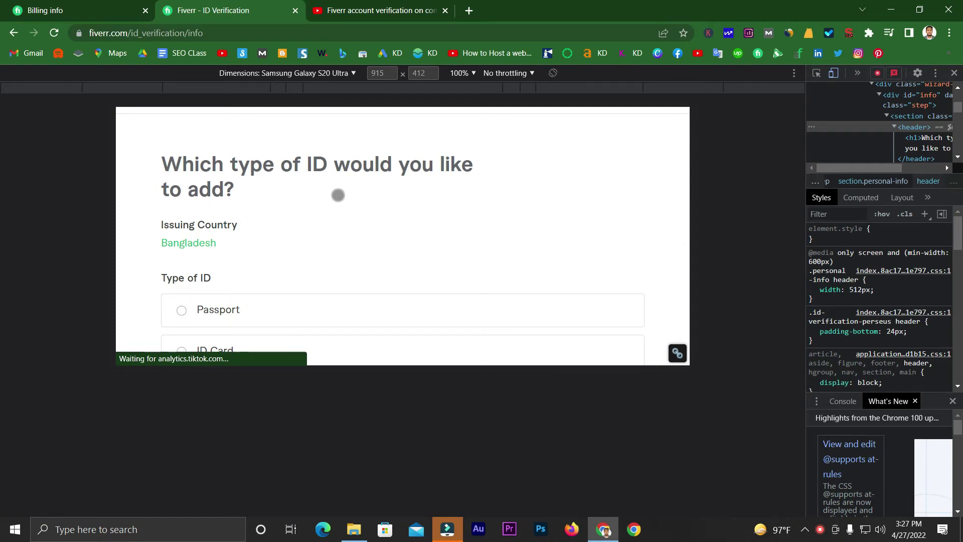
pyautogui.scroll(-2, 338, 195)
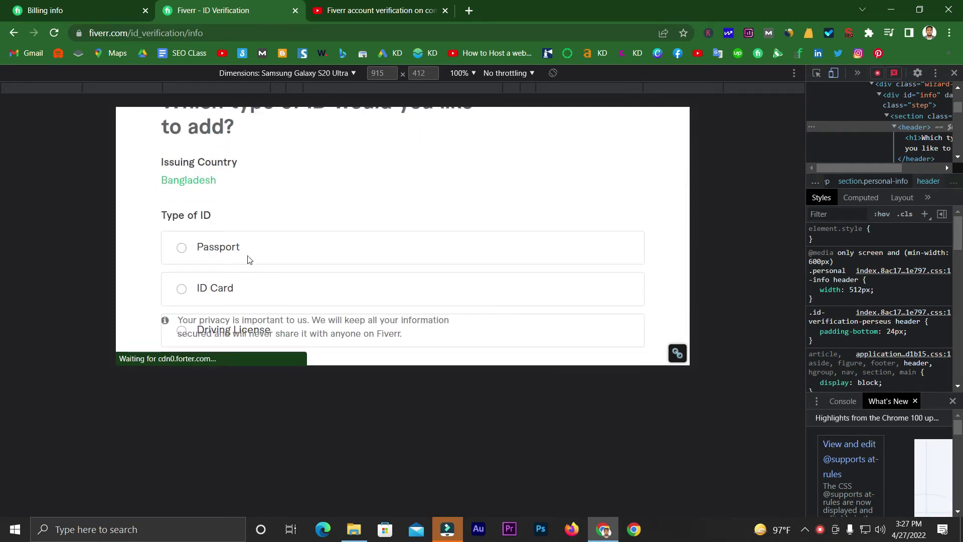
pyautogui.scroll(-2, 222, 276)
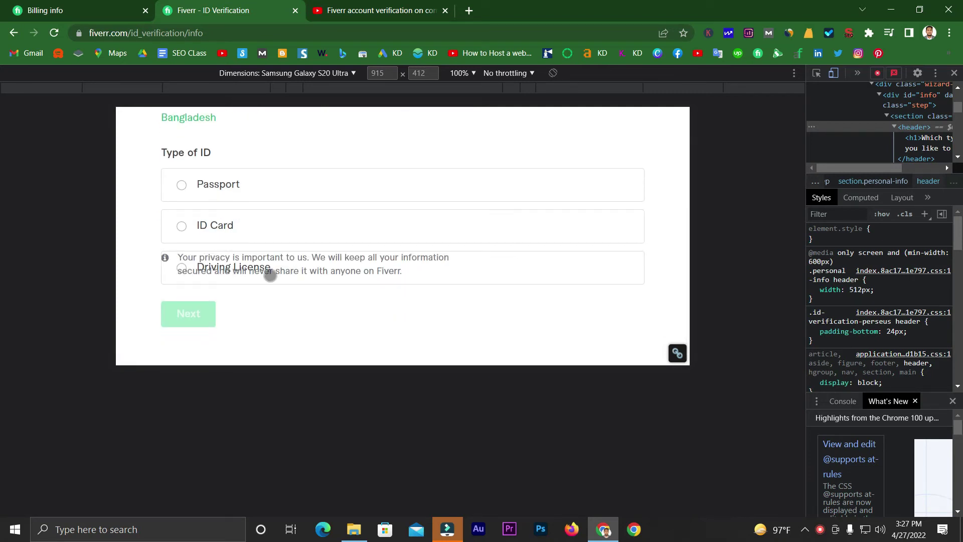
pyautogui.click(182, 228)
pyautogui.scroll(3, 181, 229)
pyautogui.scroll(-2, 184, 243)
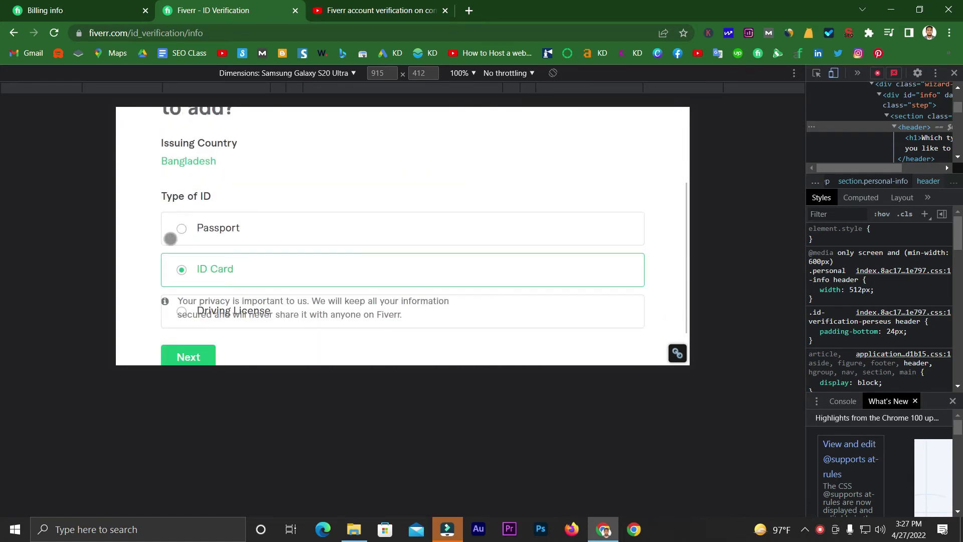
pyautogui.scroll(-1, 243, 267)
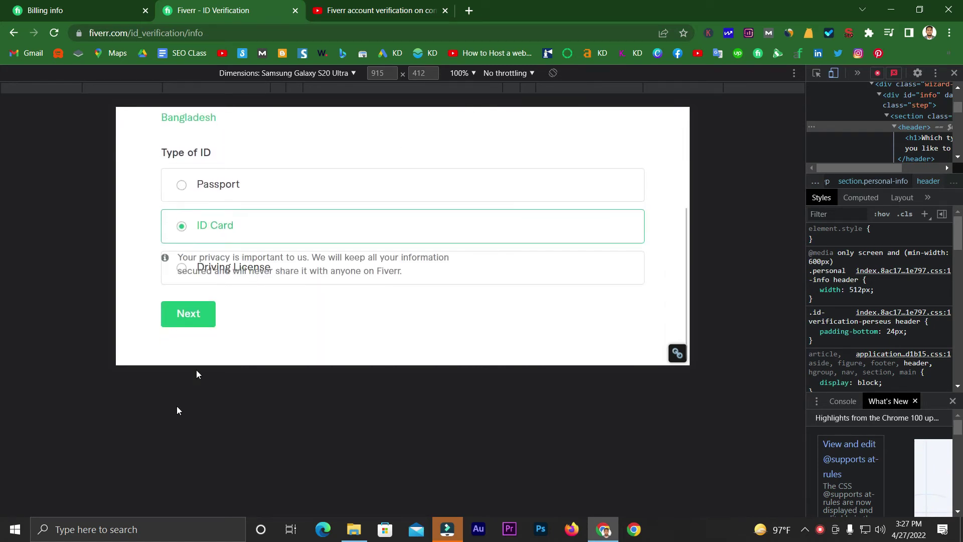
pyautogui.click(194, 313)
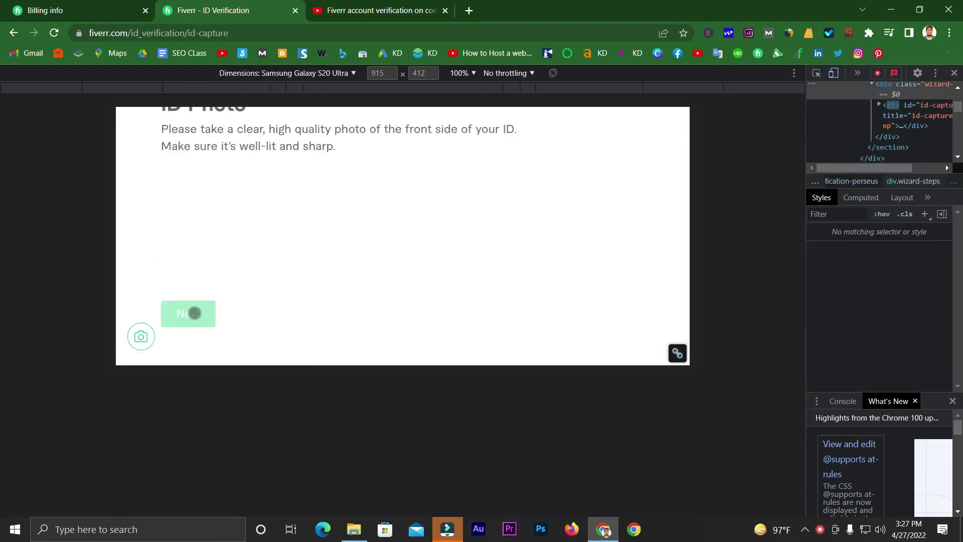
# Step: Upload the ID card photo 'dd' from Downloads > Fiverr and continue to the selfie step
pyautogui.scroll(2, 271, 268)
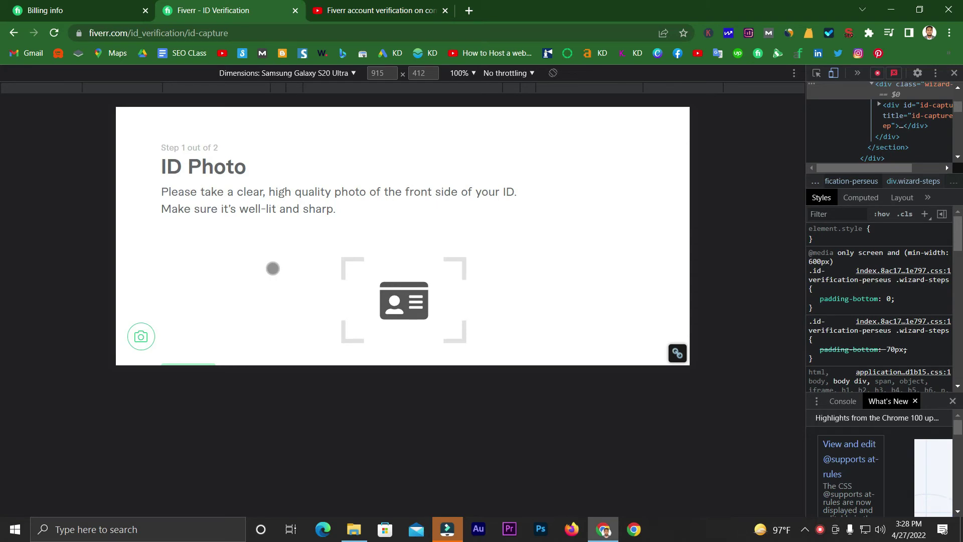
pyautogui.scroll(-1, 290, 275)
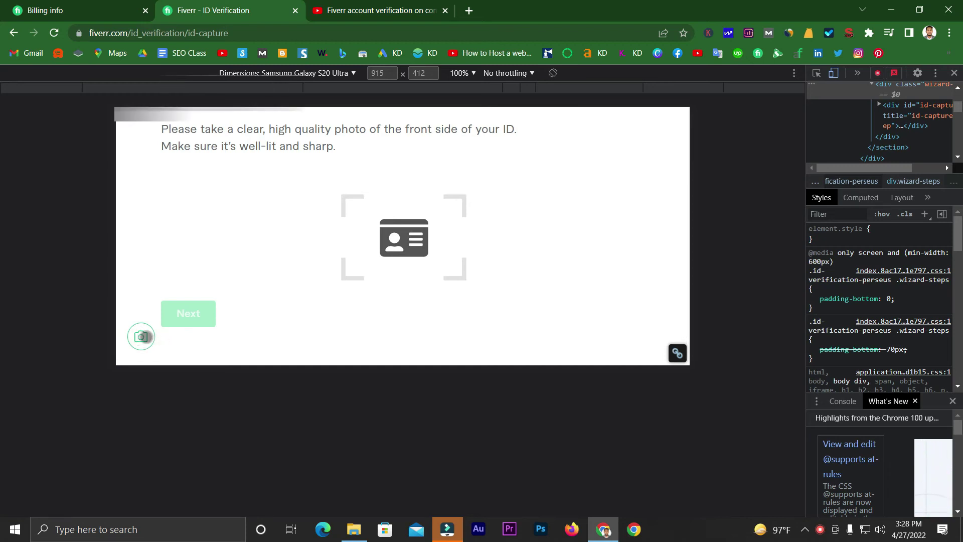
pyautogui.click(141, 336)
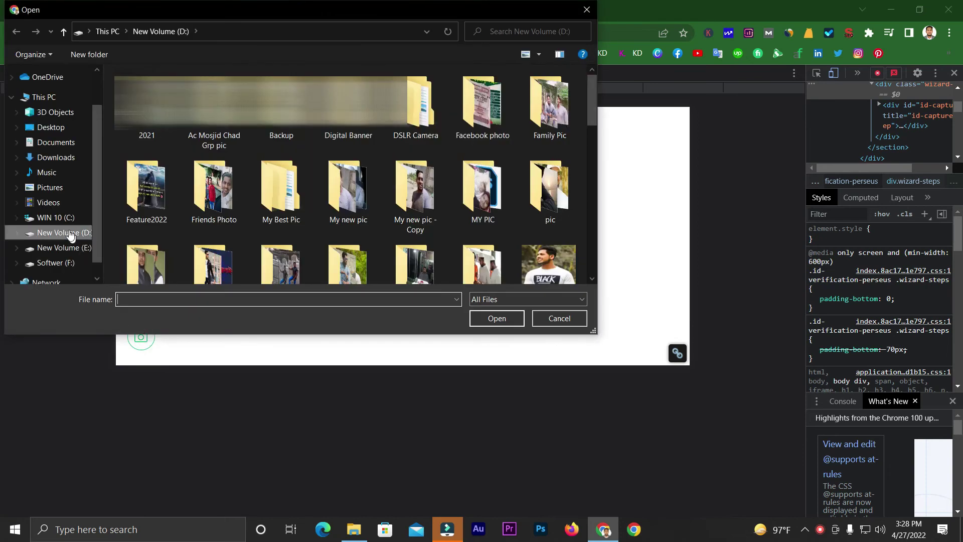
pyautogui.click(52, 160)
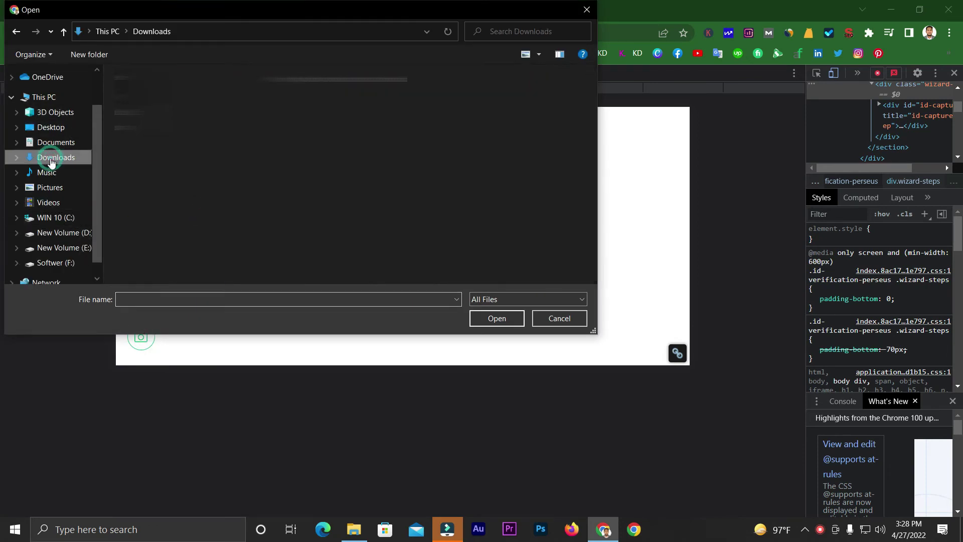
pyautogui.doubleClick(215, 137)
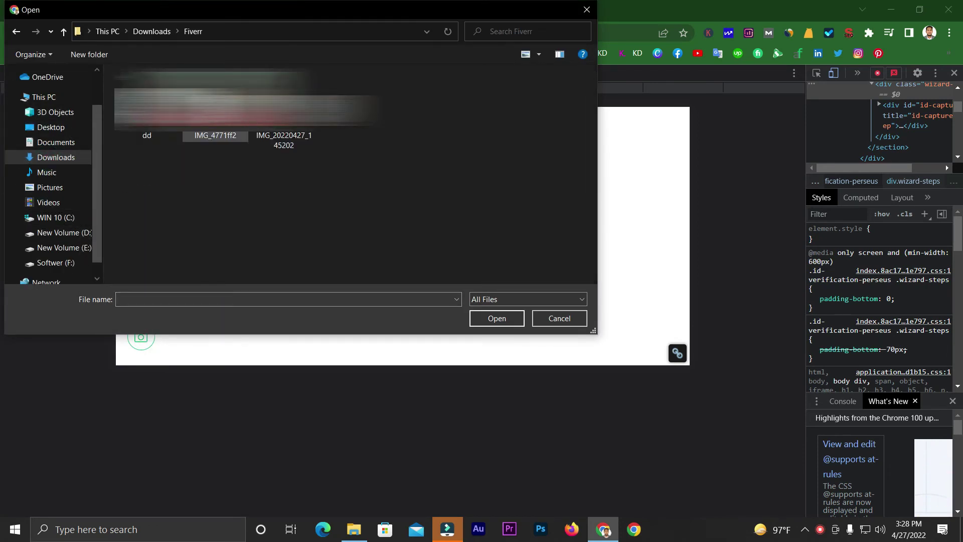
pyautogui.click(146, 107)
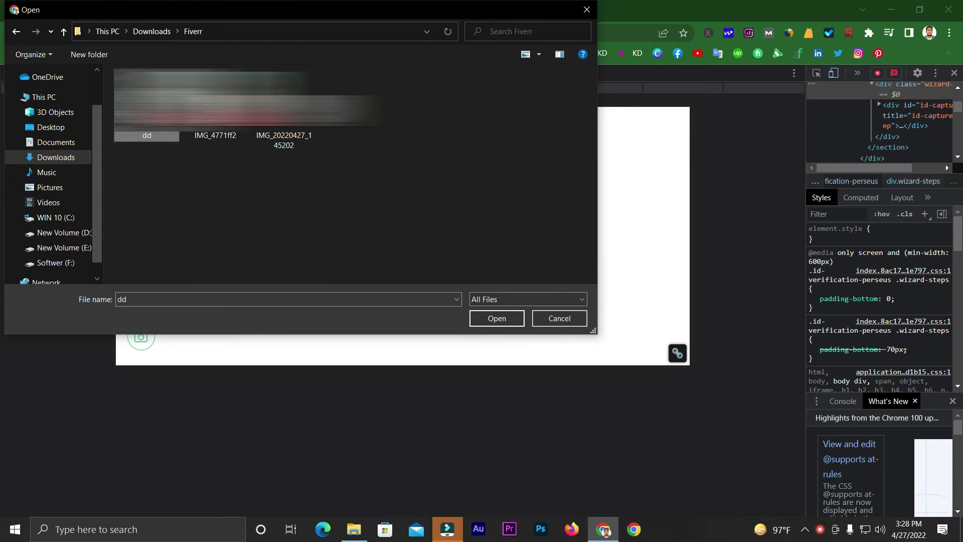
pyautogui.click(476, 320)
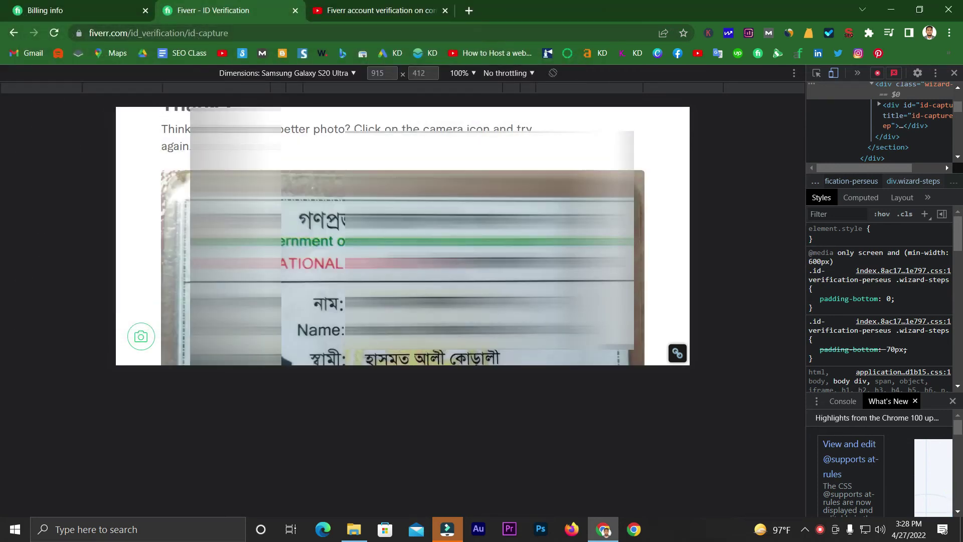
pyautogui.scroll(-4, 402, 236)
pyautogui.scroll(5, 401, 236)
pyautogui.scroll(-5, 401, 236)
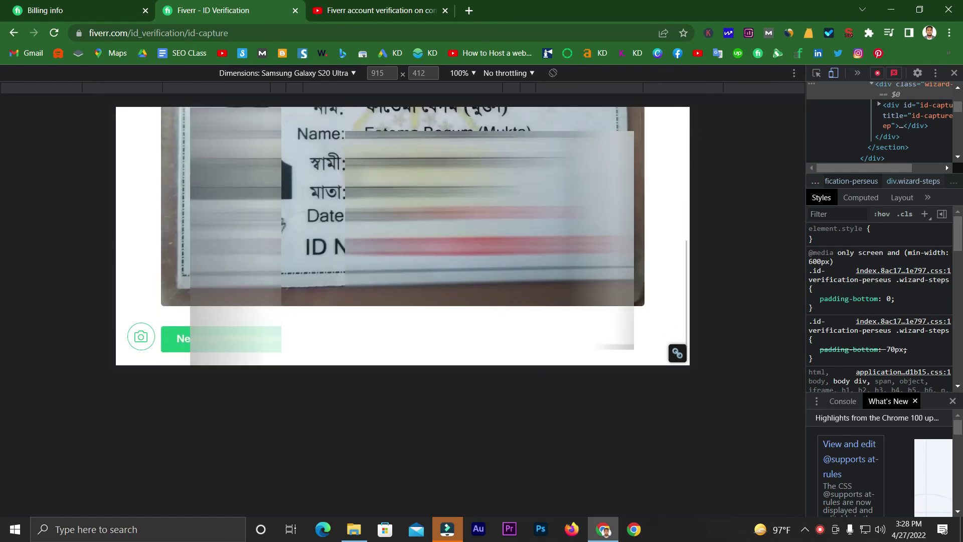
pyautogui.click(185, 319)
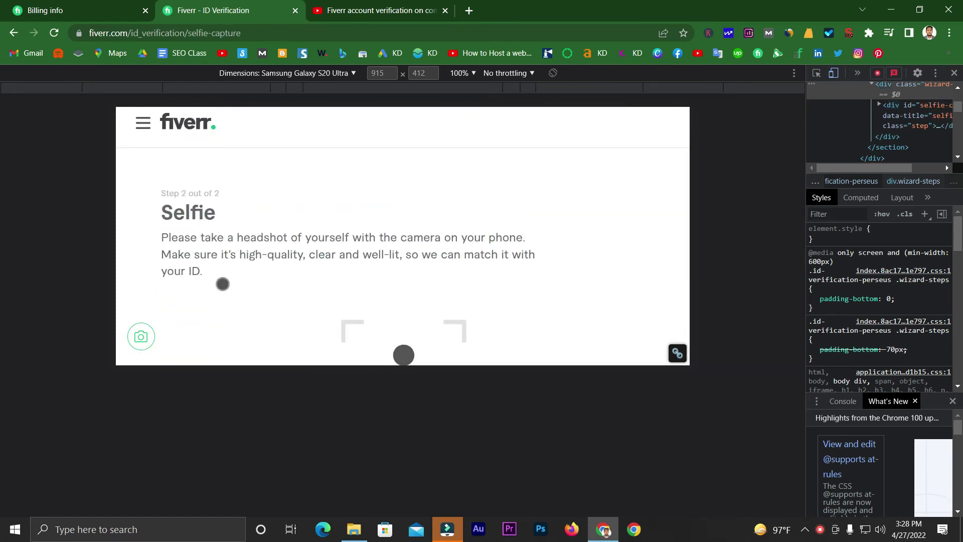
# Step: Upload IMG_4771ff2 as the selfie photo
pyautogui.click(222, 284)
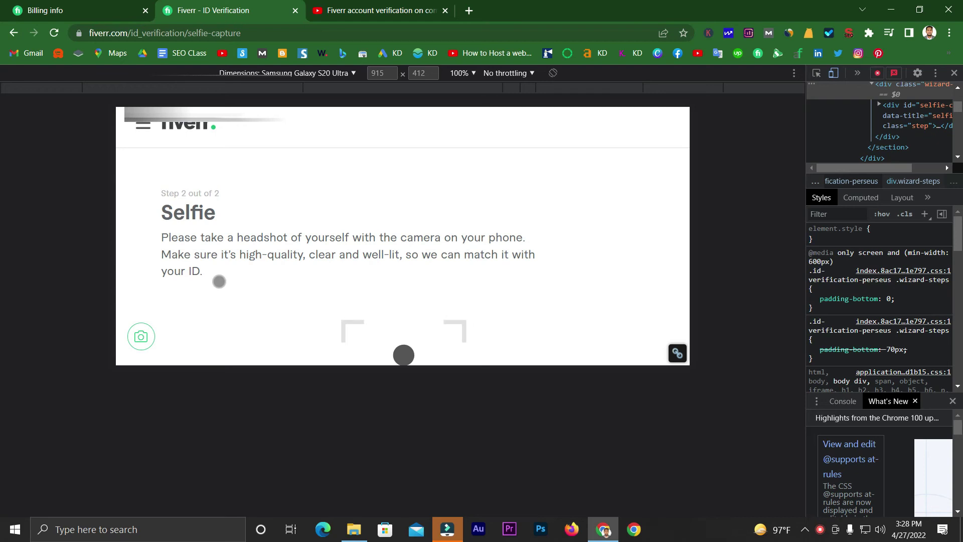
pyautogui.scroll(-1, 234, 261)
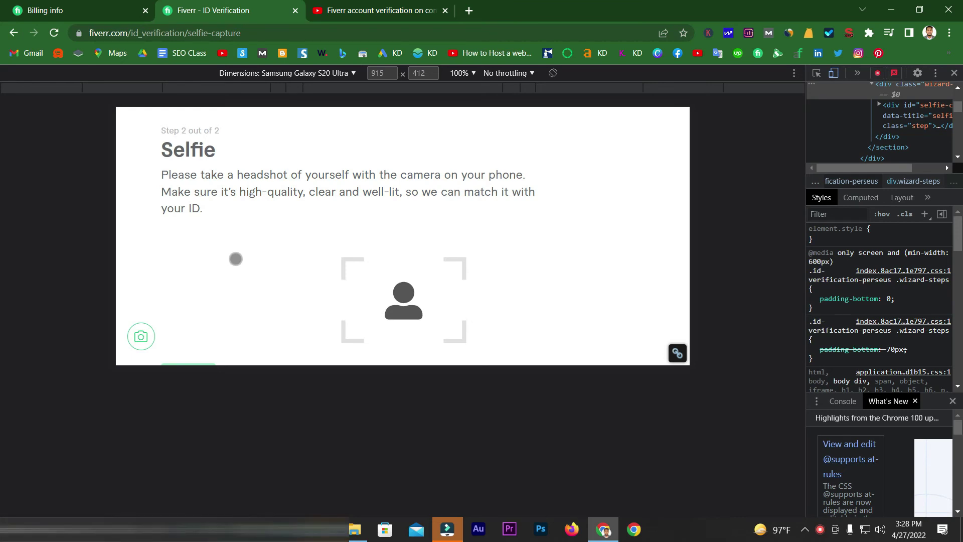
pyautogui.click(141, 337)
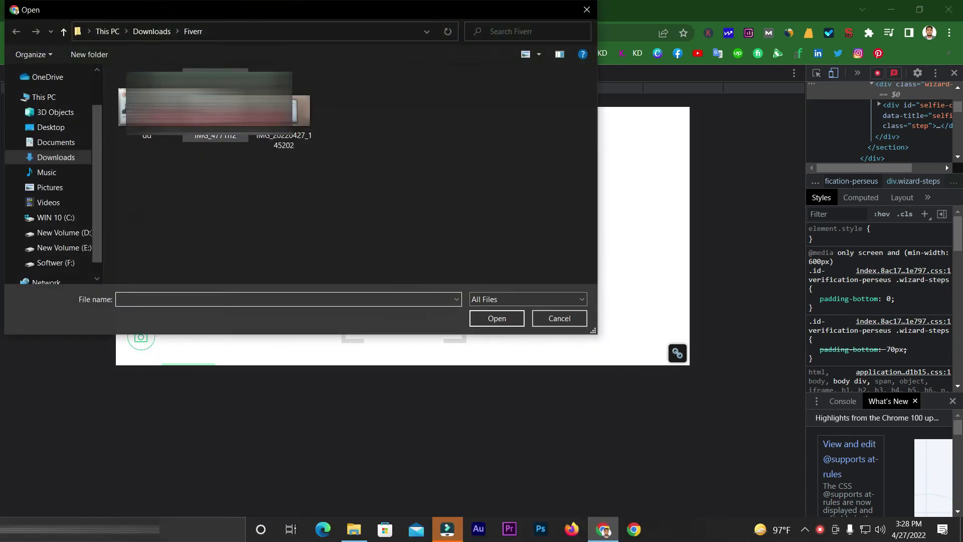
pyautogui.click(216, 108)
pyautogui.click(497, 319)
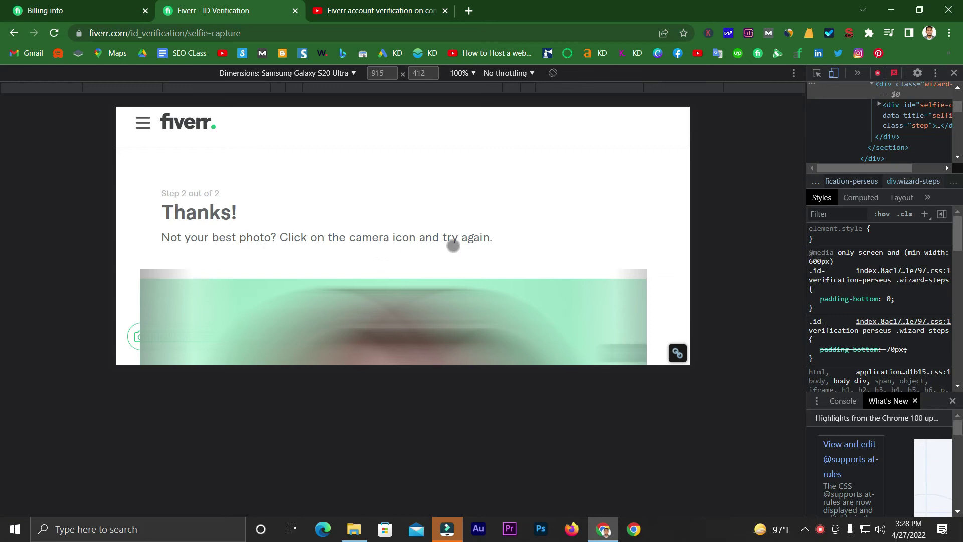
# Step: Submit the ID card and selfie for verification review
pyautogui.scroll(-4, 352, 264)
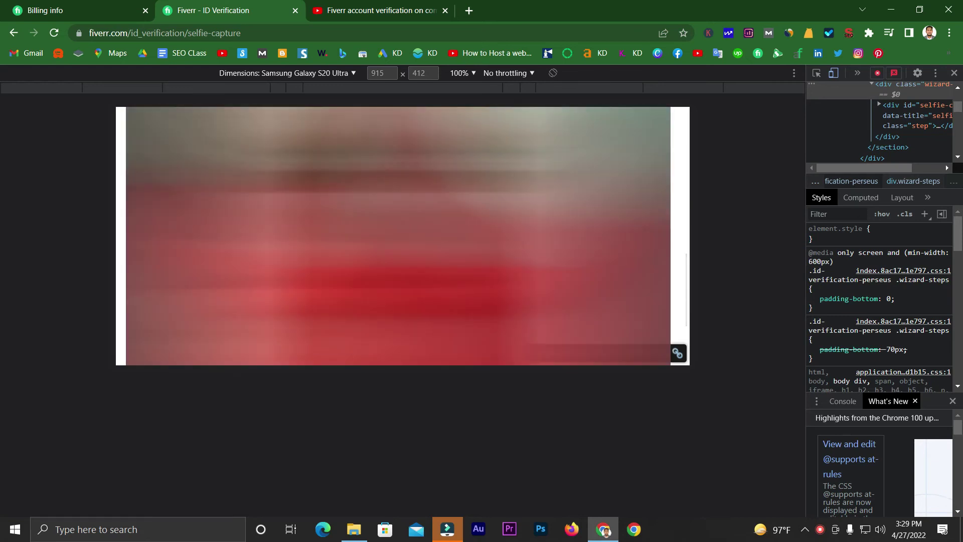
pyautogui.scroll(4, 258, 231)
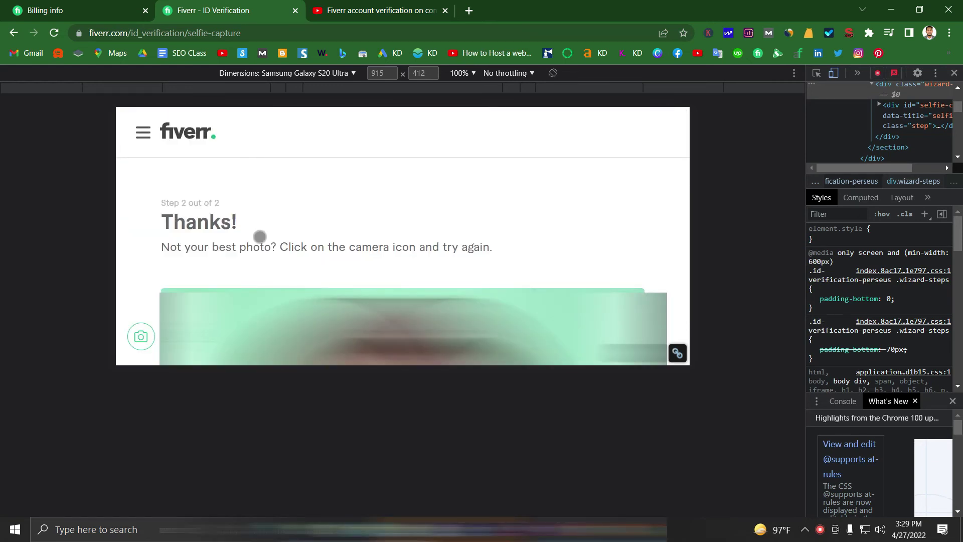
pyautogui.scroll(-4, 335, 235)
pyautogui.scroll(-3, 351, 236)
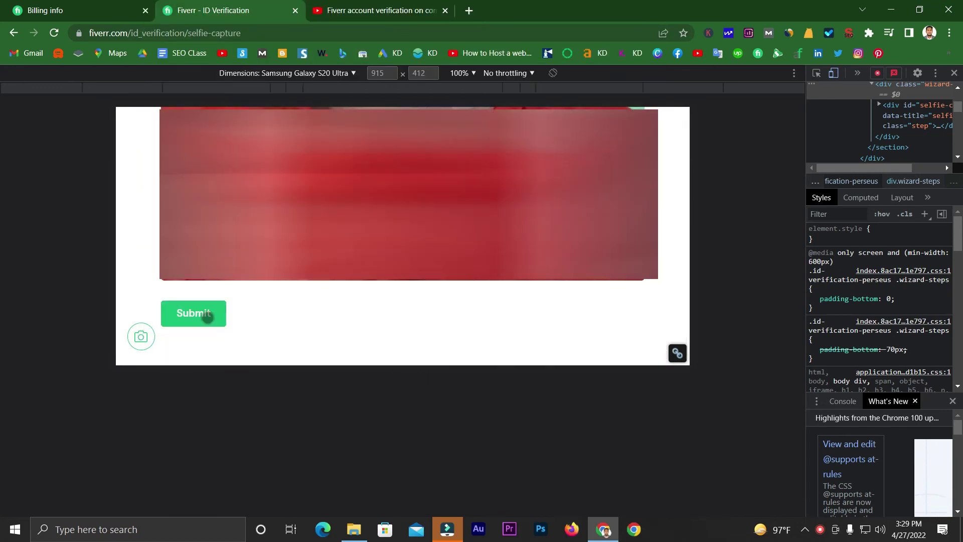
pyautogui.click(207, 316)
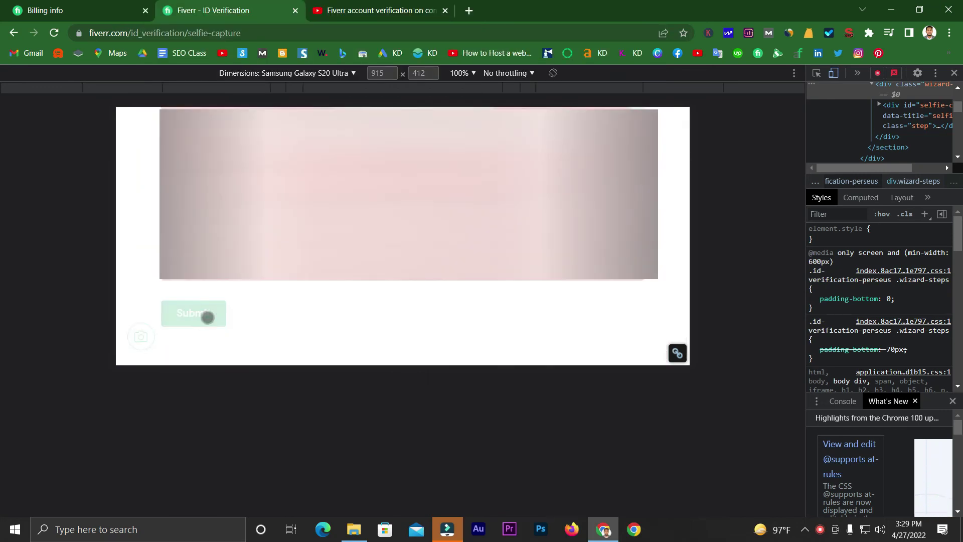
pyautogui.click(207, 316)
pyautogui.click(207, 317)
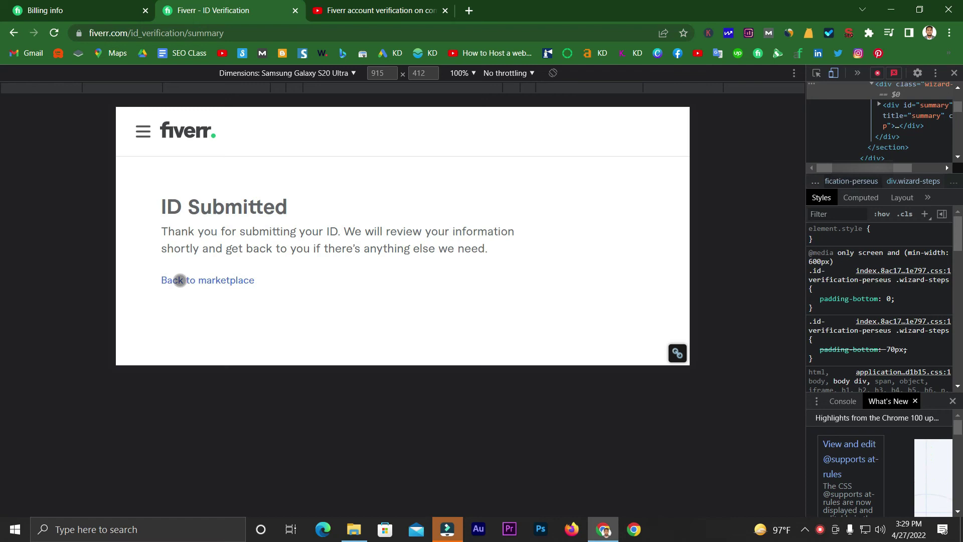
# Step: Return from the ID Submitted page to the Fiverr marketplace via Back to marketplace
pyautogui.click(179, 280)
pyautogui.click(180, 279)
pyautogui.click(179, 280)
pyautogui.click(219, 281)
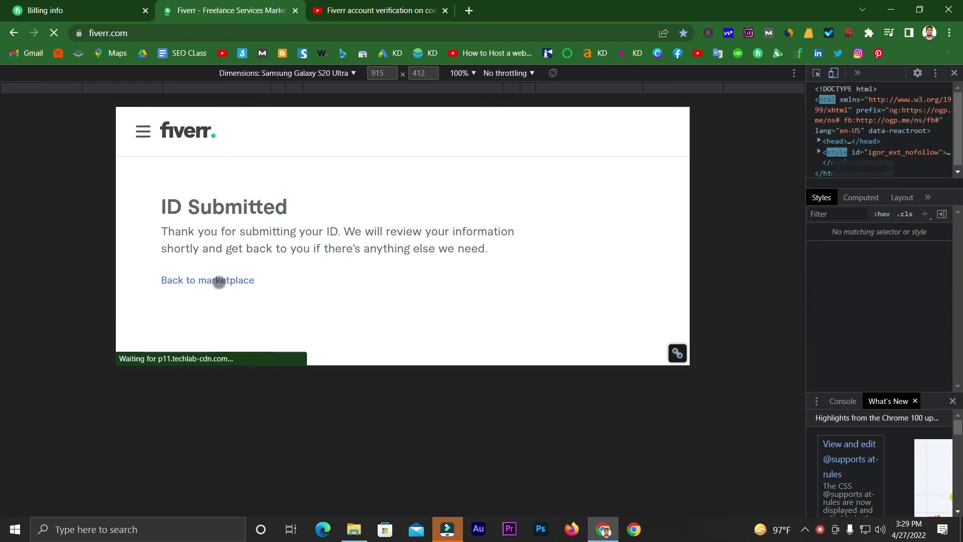
# Step: Exit the phone preview, dismiss the 'Fiverr for Android' banner, and reload the Fiverr home page
pyautogui.click(954, 73)
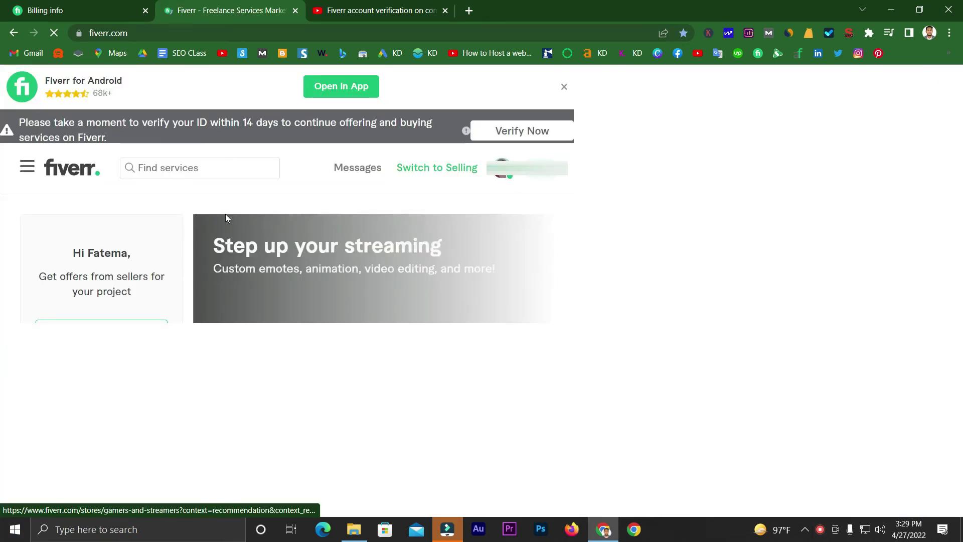
pyautogui.scroll(-10, 218, 202)
pyautogui.scroll(10, 247, 251)
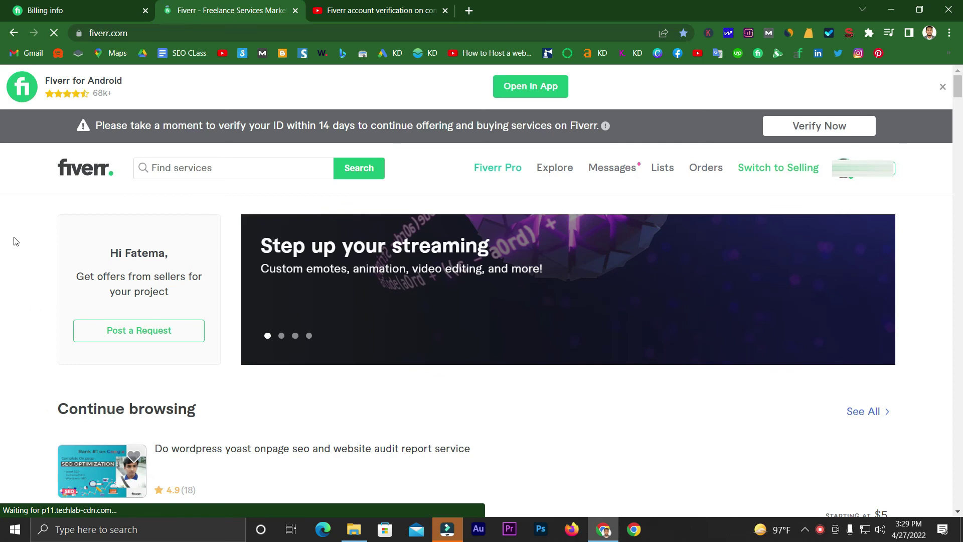
pyautogui.scroll(-6, 14, 241)
pyautogui.scroll(6, 15, 246)
pyautogui.scroll(-1, 17, 249)
pyautogui.scroll(1, 17, 250)
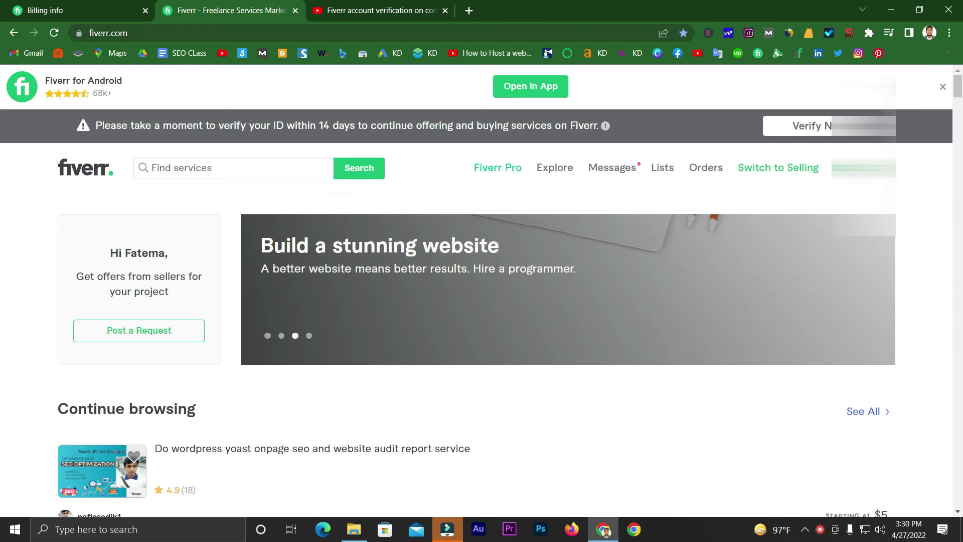
pyautogui.click(943, 87)
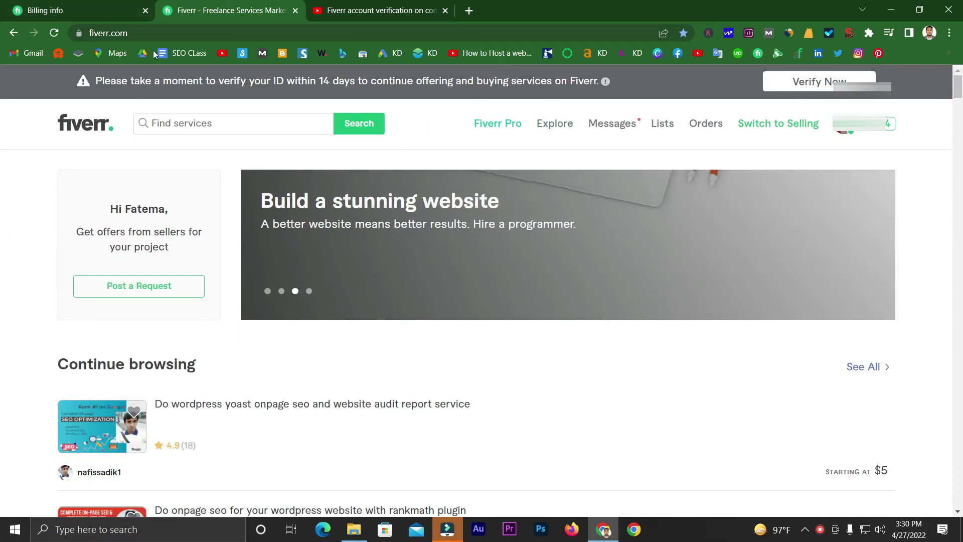
pyautogui.click(52, 33)
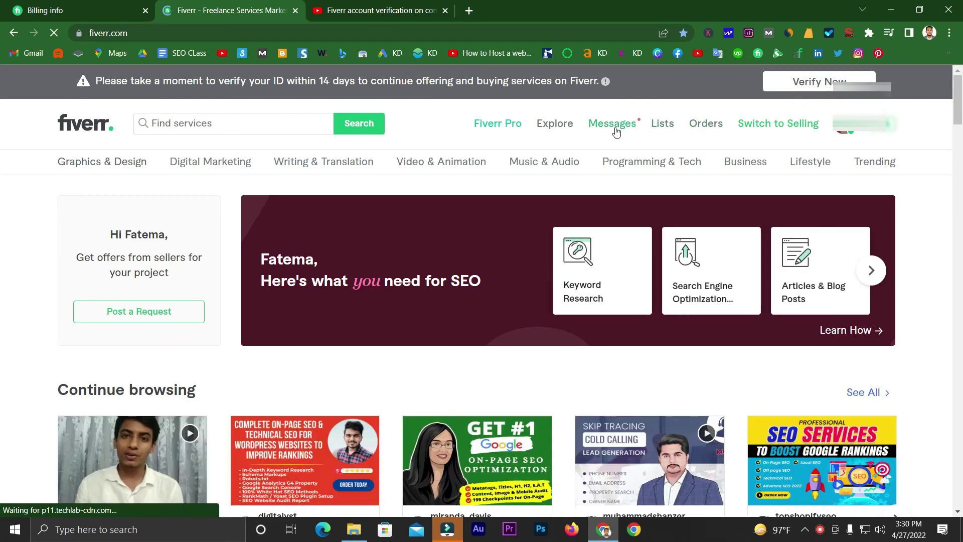
# Step: Check the Inbox threads and the Notifications list in the Messages dropdown
pyautogui.moveTo(616, 132)
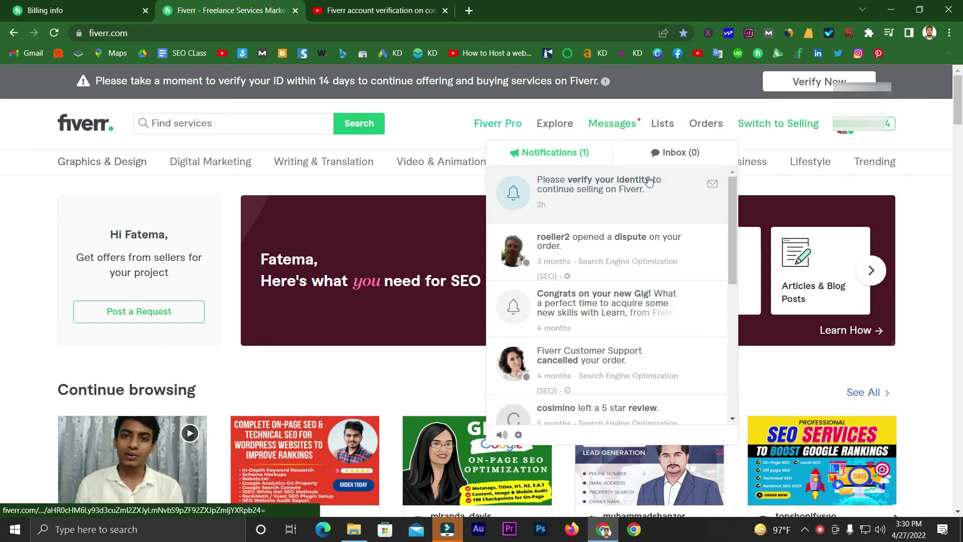
pyautogui.click(660, 161)
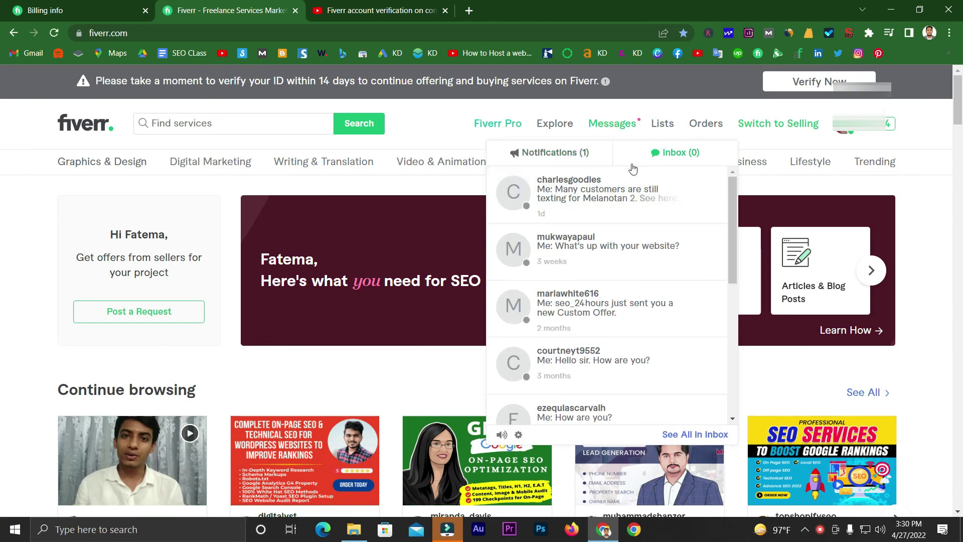
pyautogui.click(551, 156)
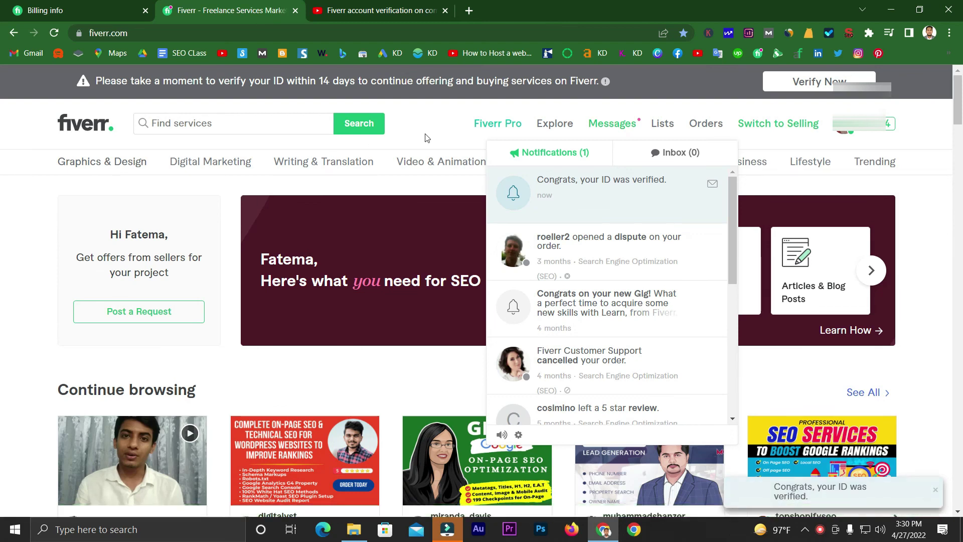
# Step: Reload the home page and read the 'Congrats, your ID was verified.' notification
pyautogui.click(54, 35)
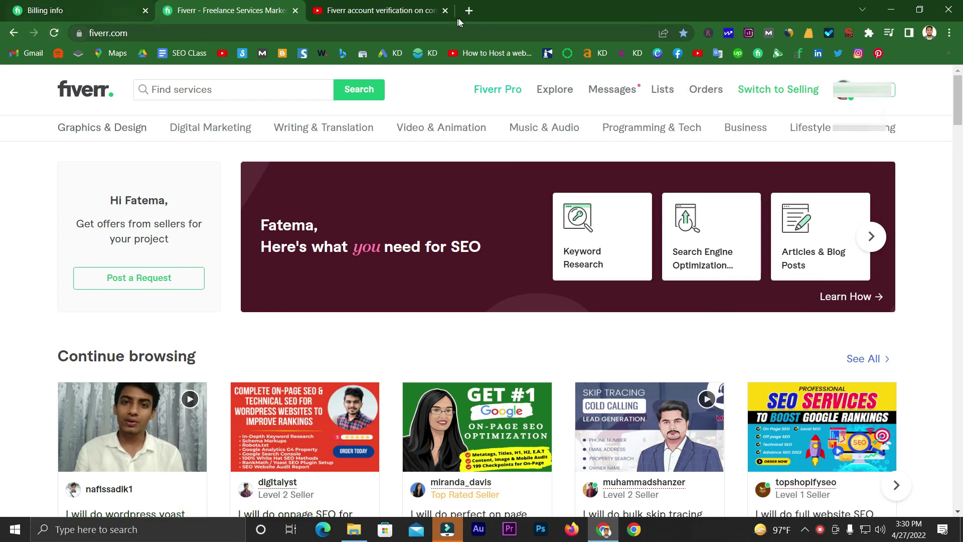
pyautogui.click(608, 94)
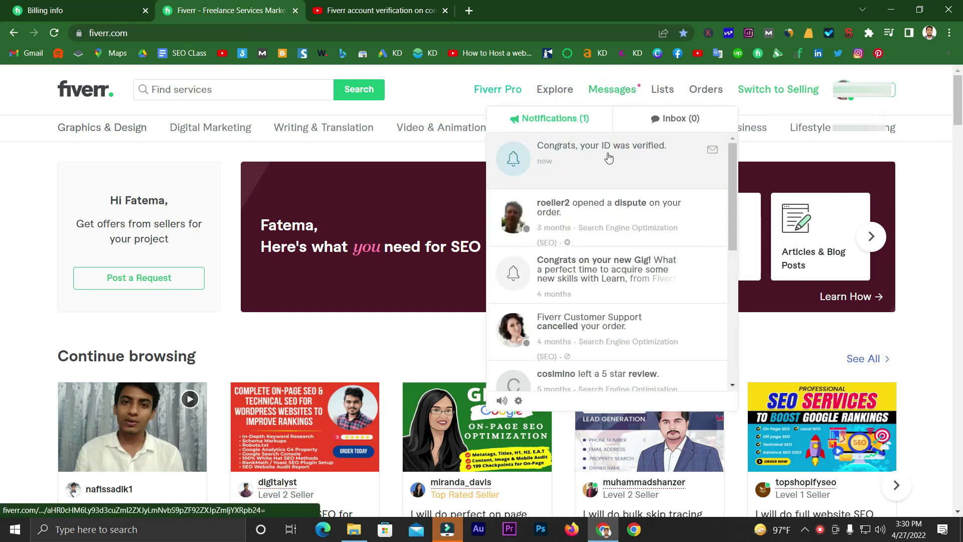
pyautogui.click(19, 197)
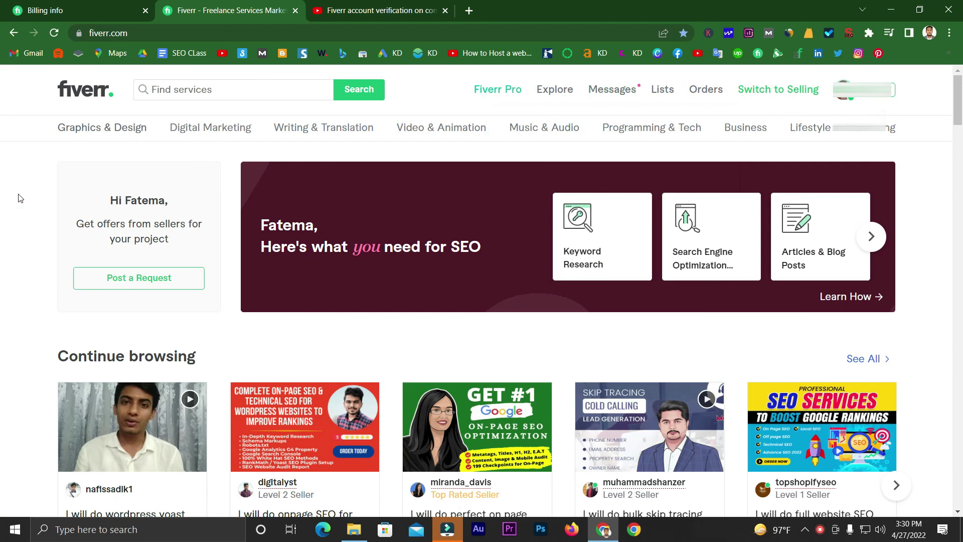